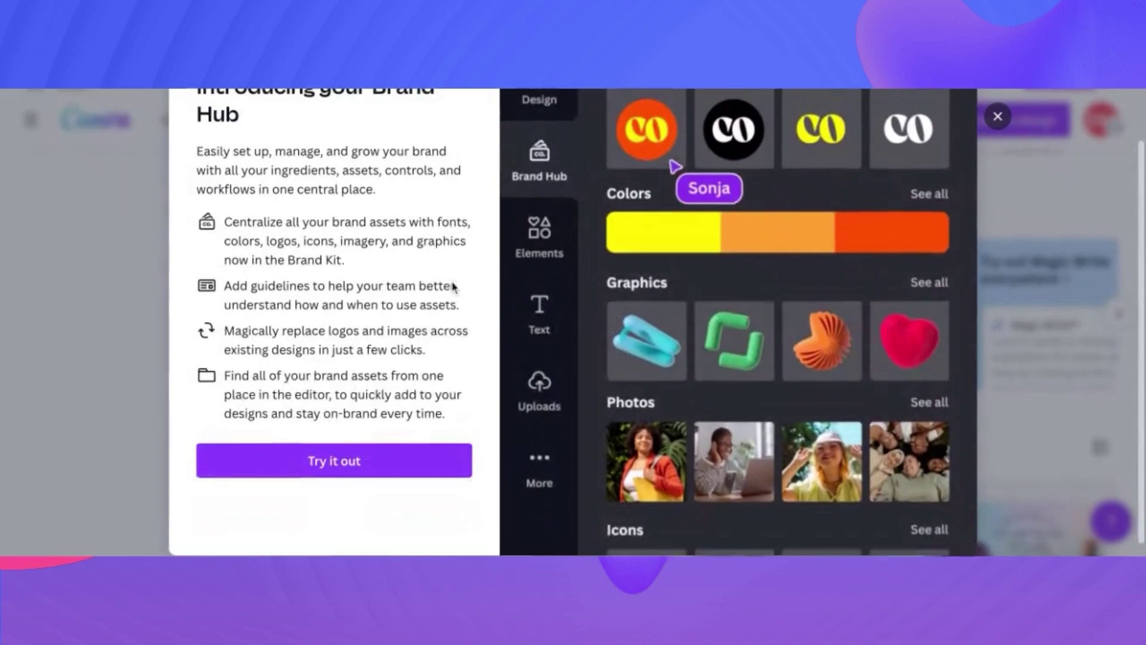
pyautogui.click(379, 495)
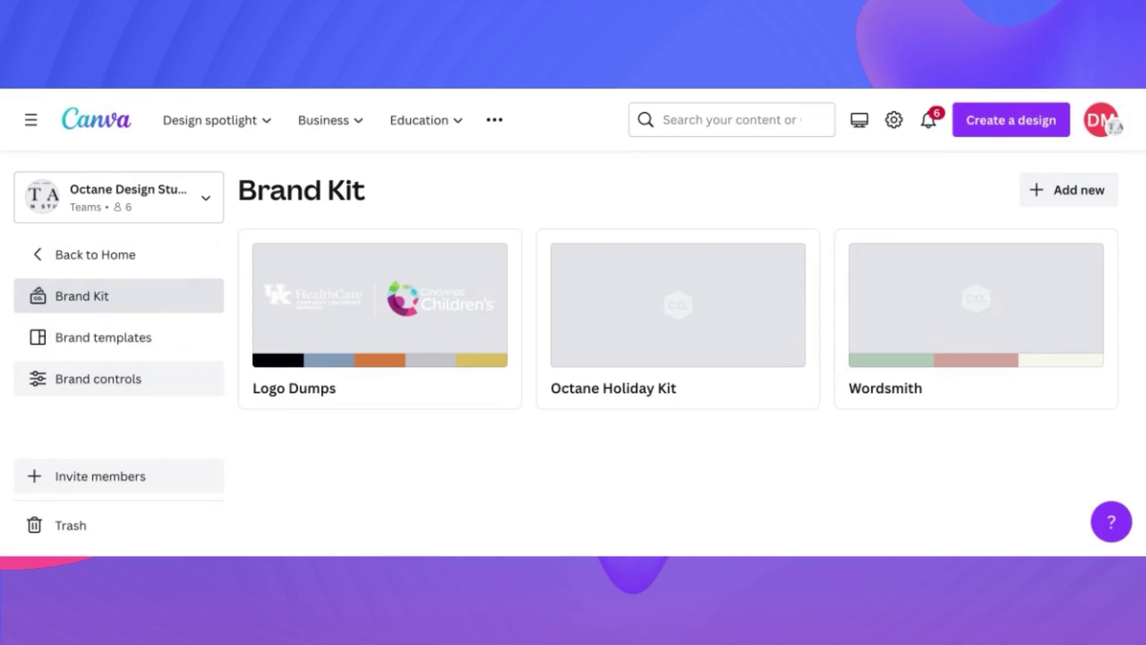
pyautogui.click(98, 378)
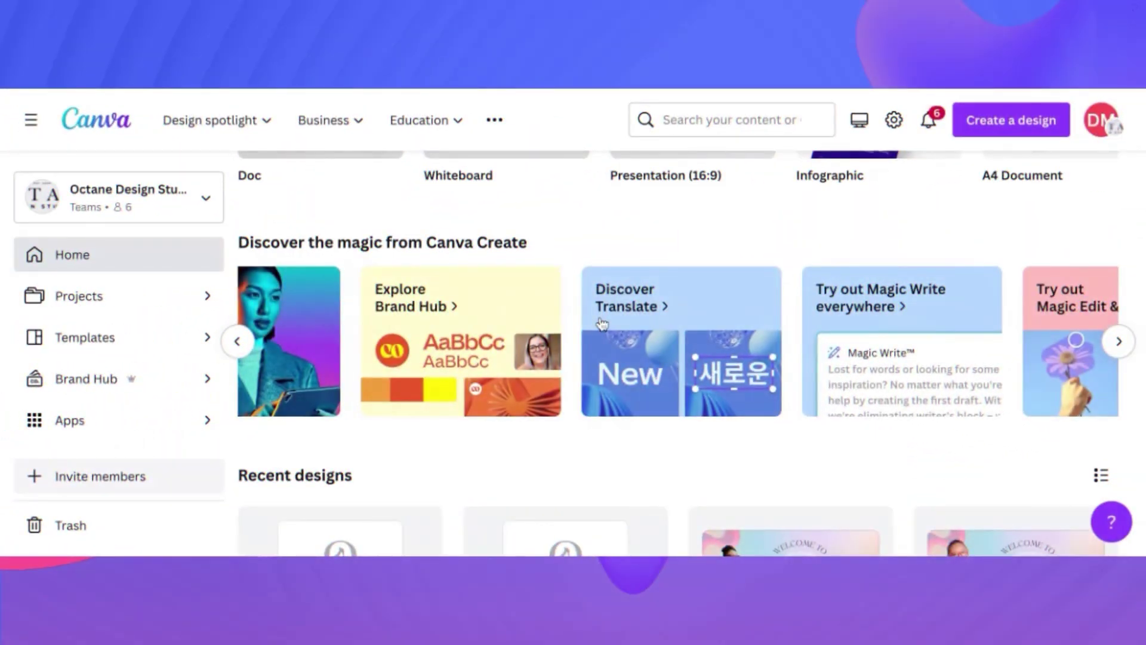
# Step: Open the Translate demo design with the Hello speech-bubble post
pyautogui.click(644, 320)
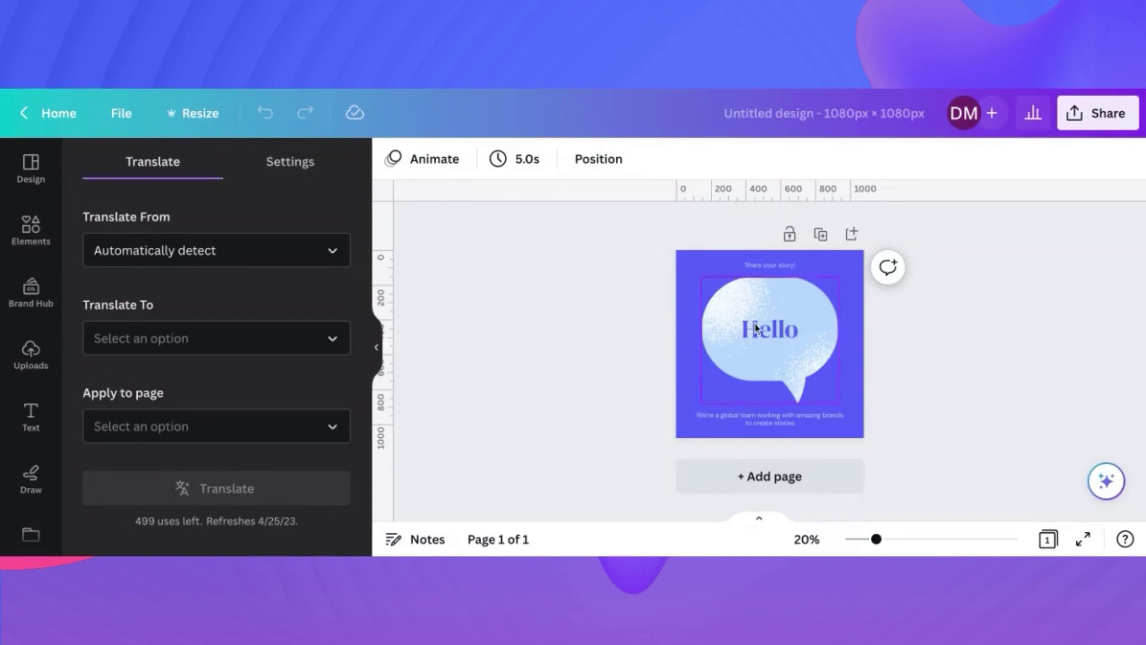
# Step: Select the Hello text and translate Page 1 to Arabic, auto-detecting the source language
pyautogui.click(764, 344)
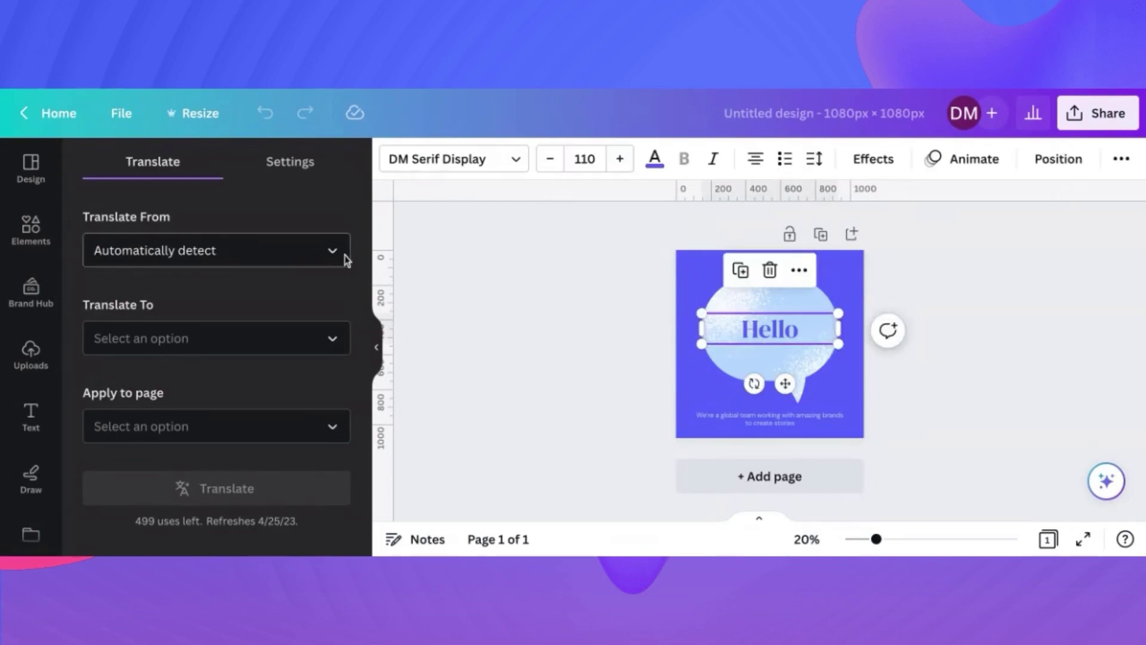
pyautogui.click(326, 260)
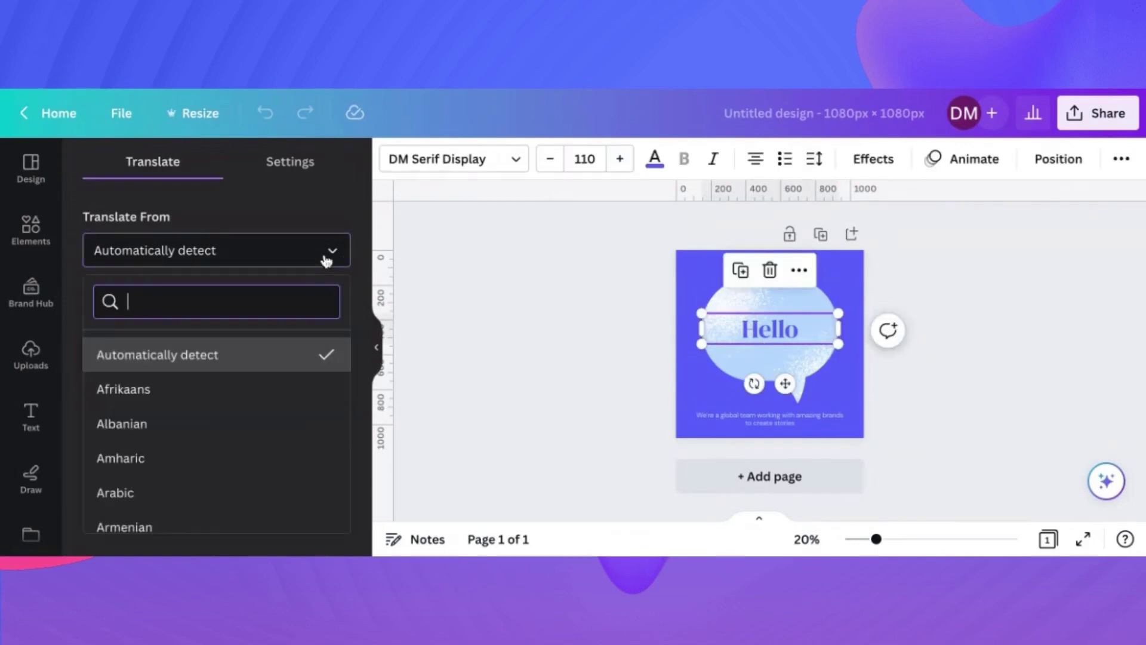
pyautogui.click(203, 355)
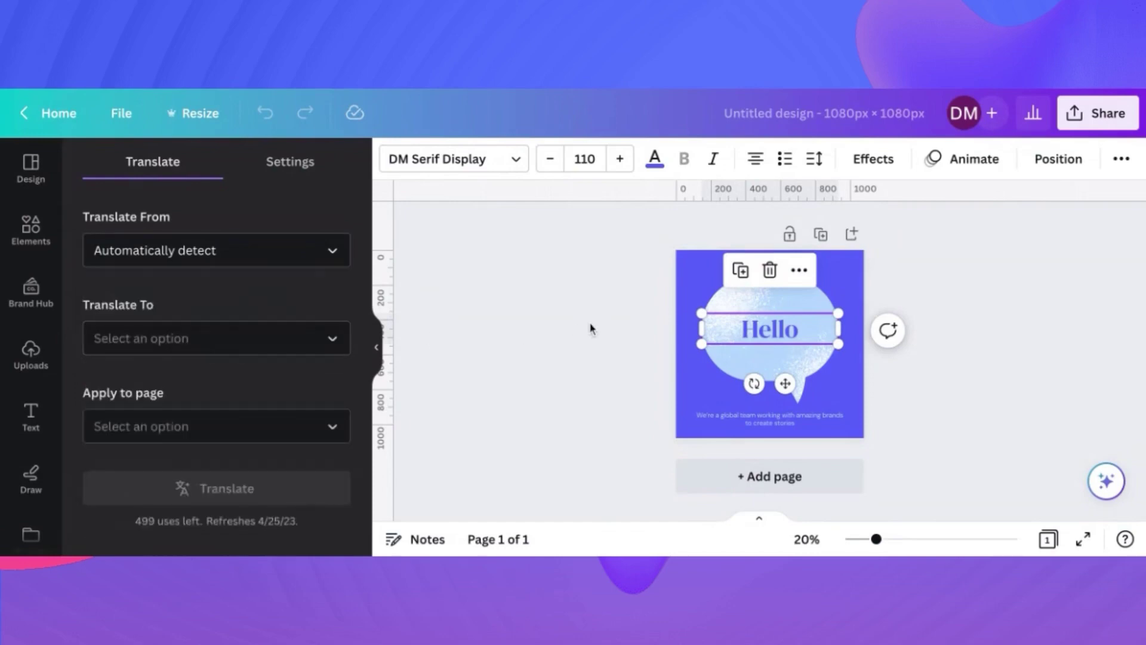
pyautogui.click(263, 345)
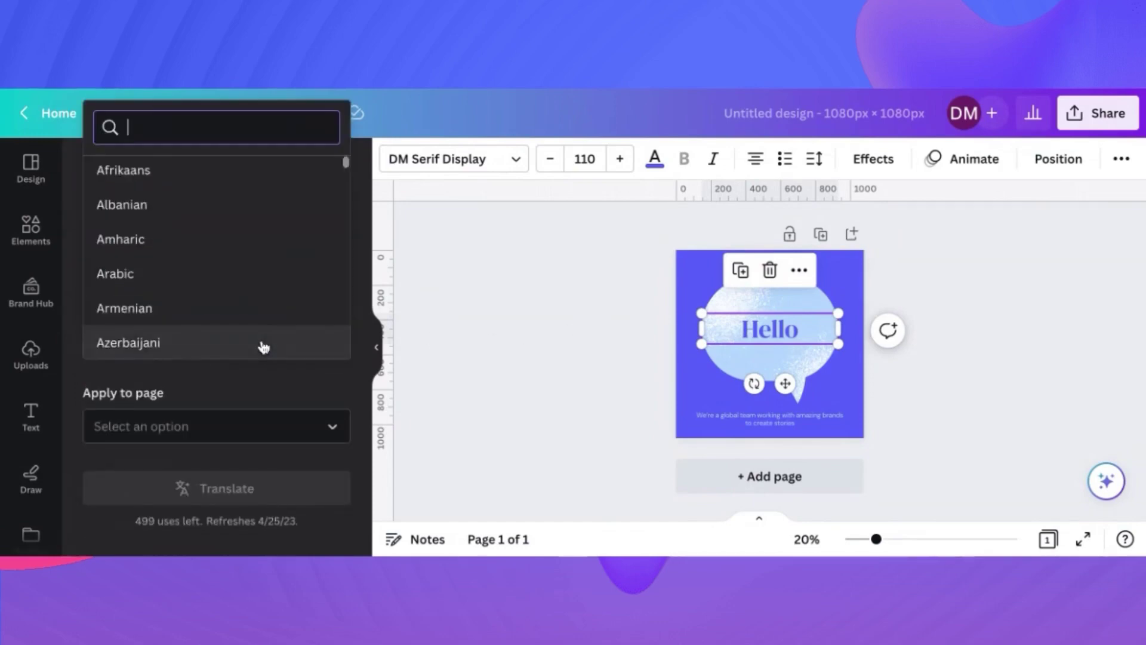
pyautogui.click(260, 284)
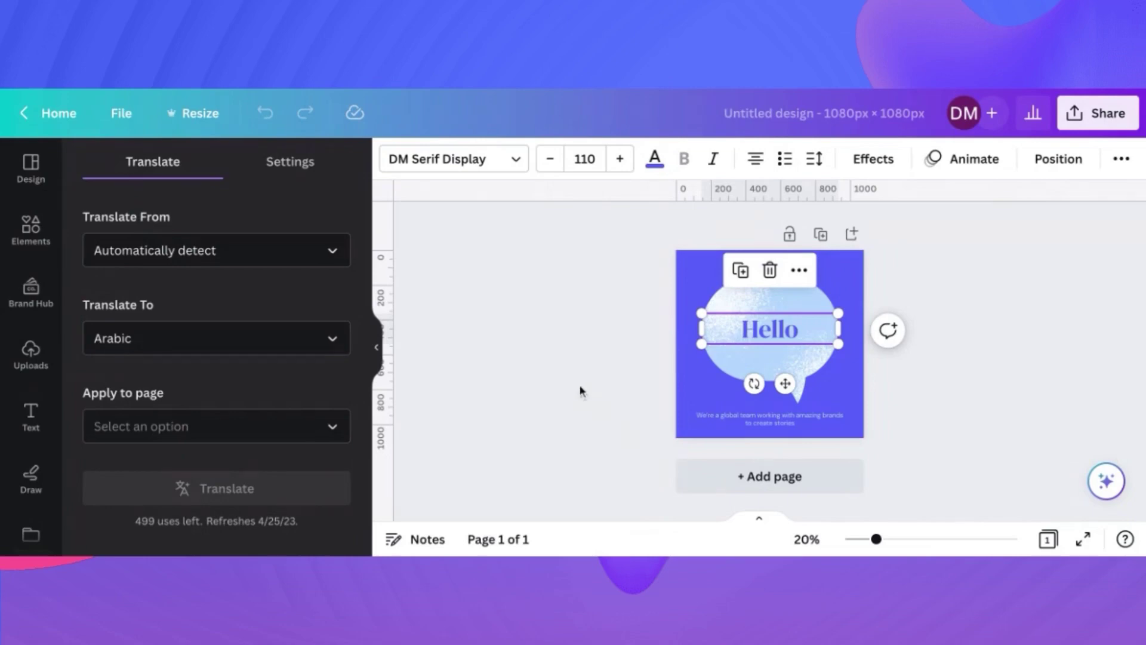
pyautogui.click(307, 434)
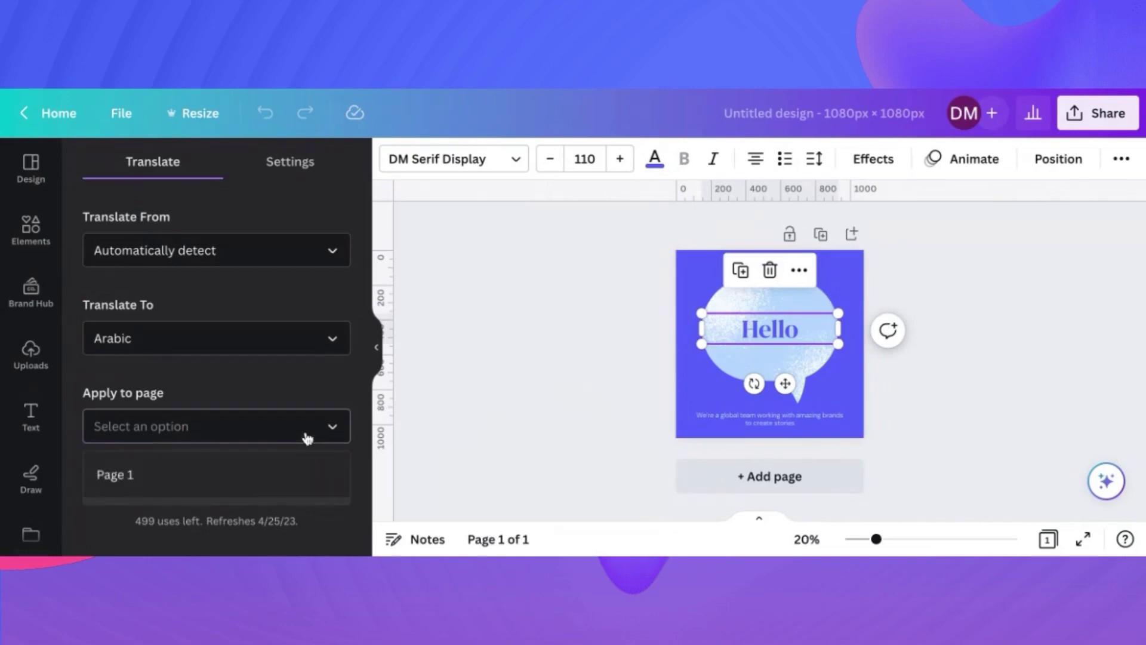
pyautogui.click(256, 478)
pyautogui.click(256, 487)
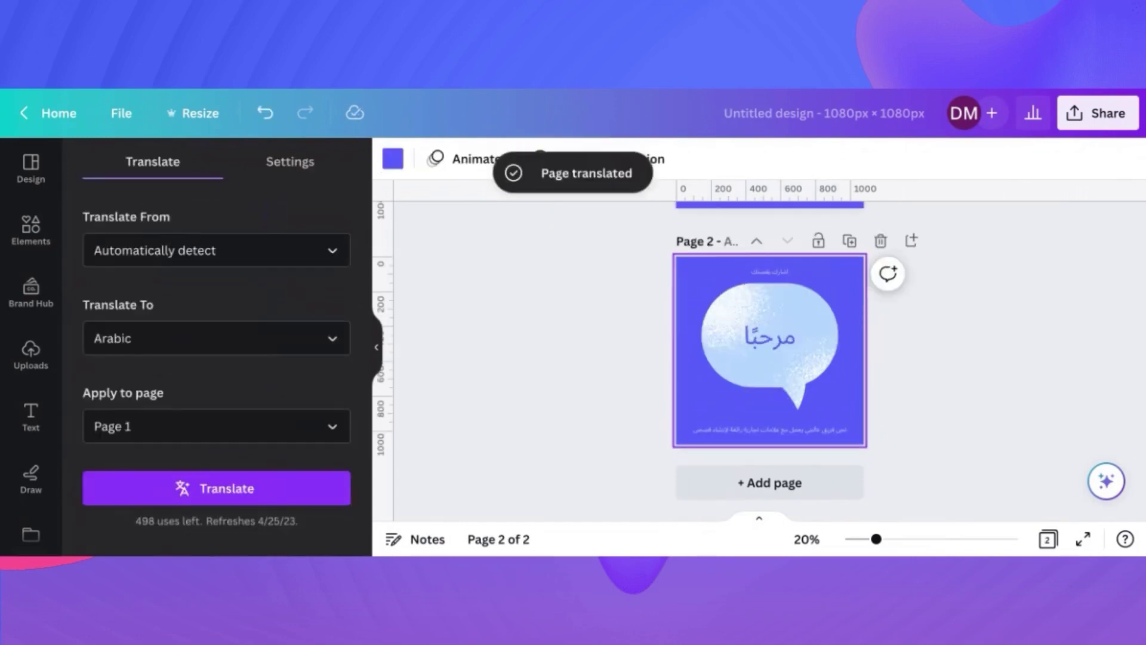
# Step: Scroll the canvas to compare the original Page 1 with the Arabic Page 2
pyautogui.scroll(4, 610, 375)
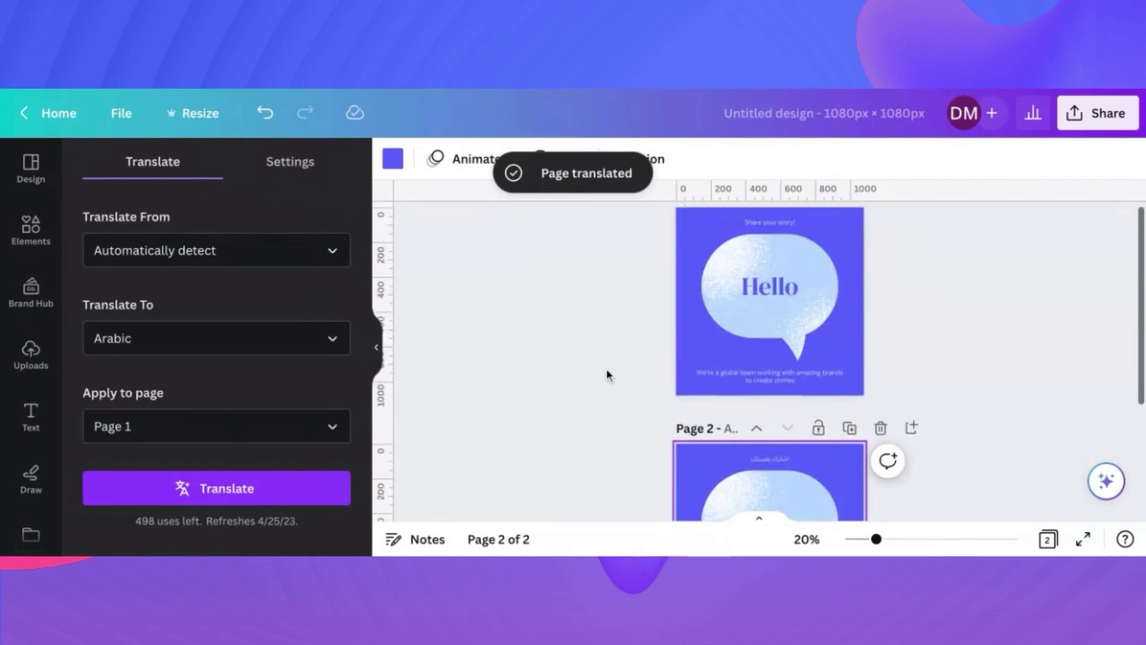
pyautogui.scroll(-3, 609, 375)
pyautogui.scroll(-1, 607, 375)
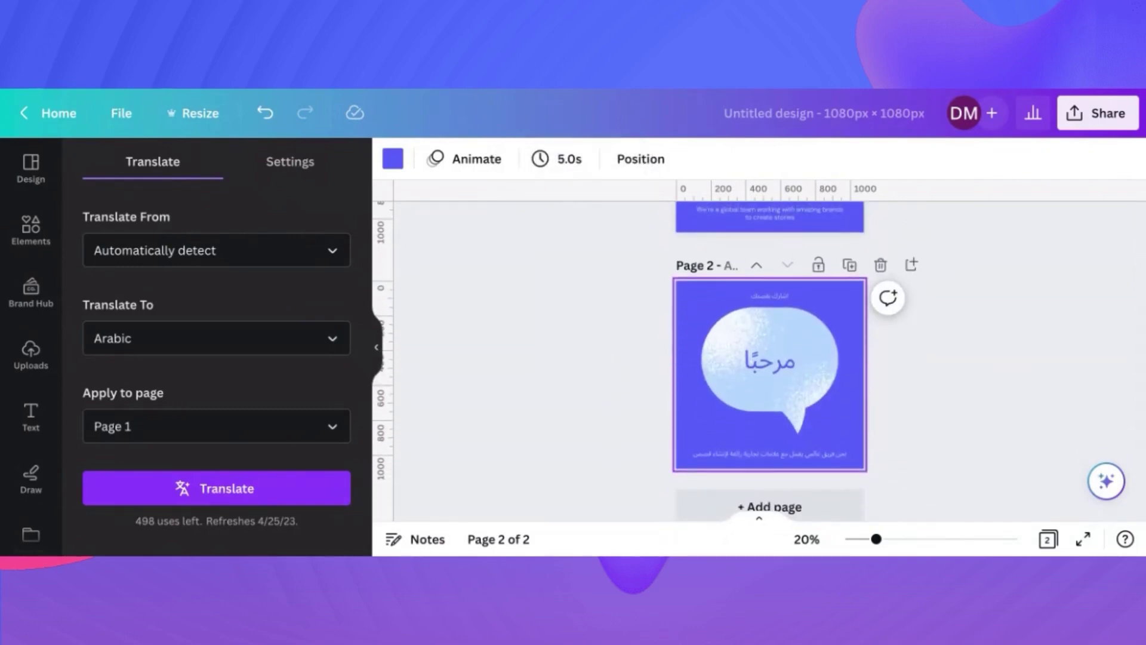
pyautogui.scroll(6, 765, 276)
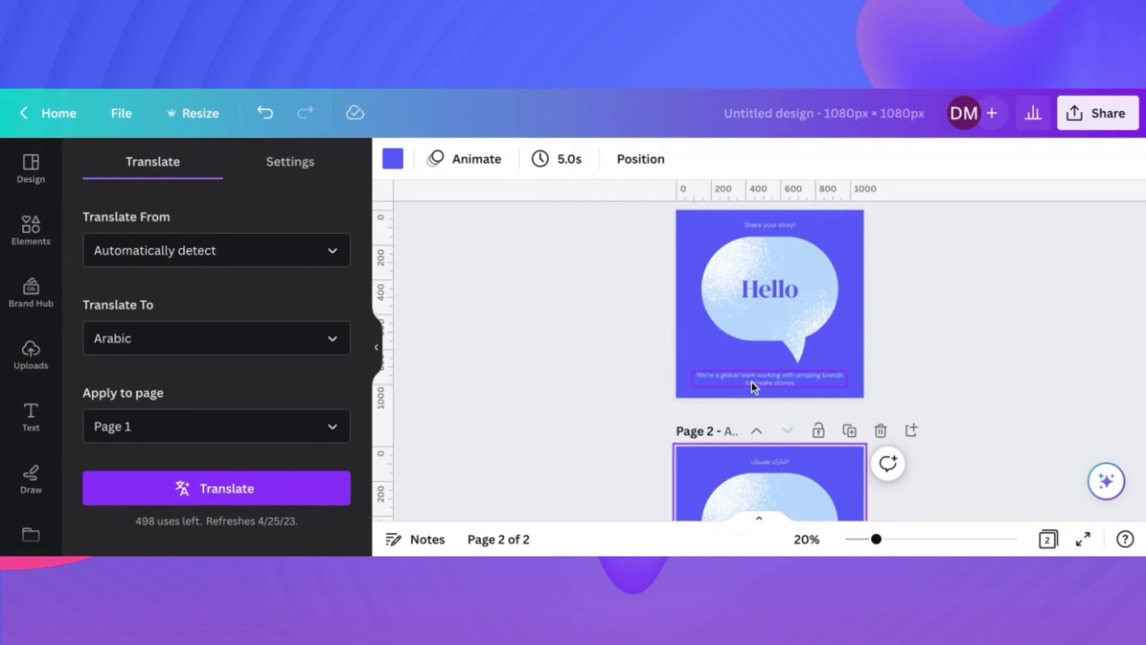
pyautogui.scroll(-3, 784, 318)
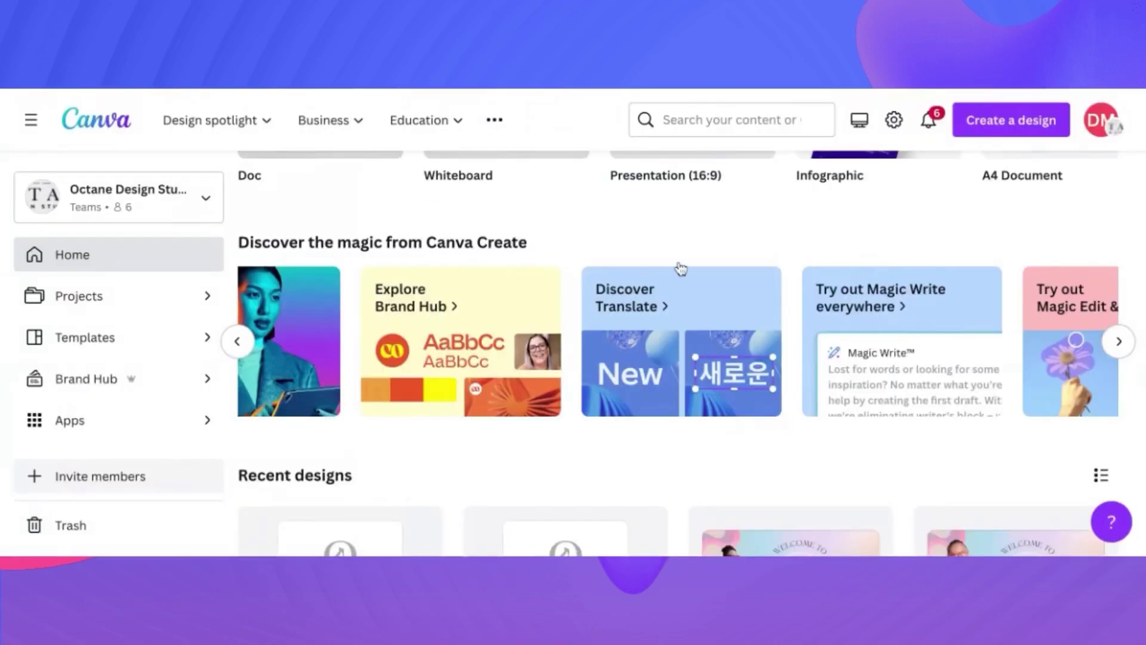
# Step: Scroll the Discover the magic carousel toward the Magic Write card
pyautogui.hscroll(3, 679, 269)
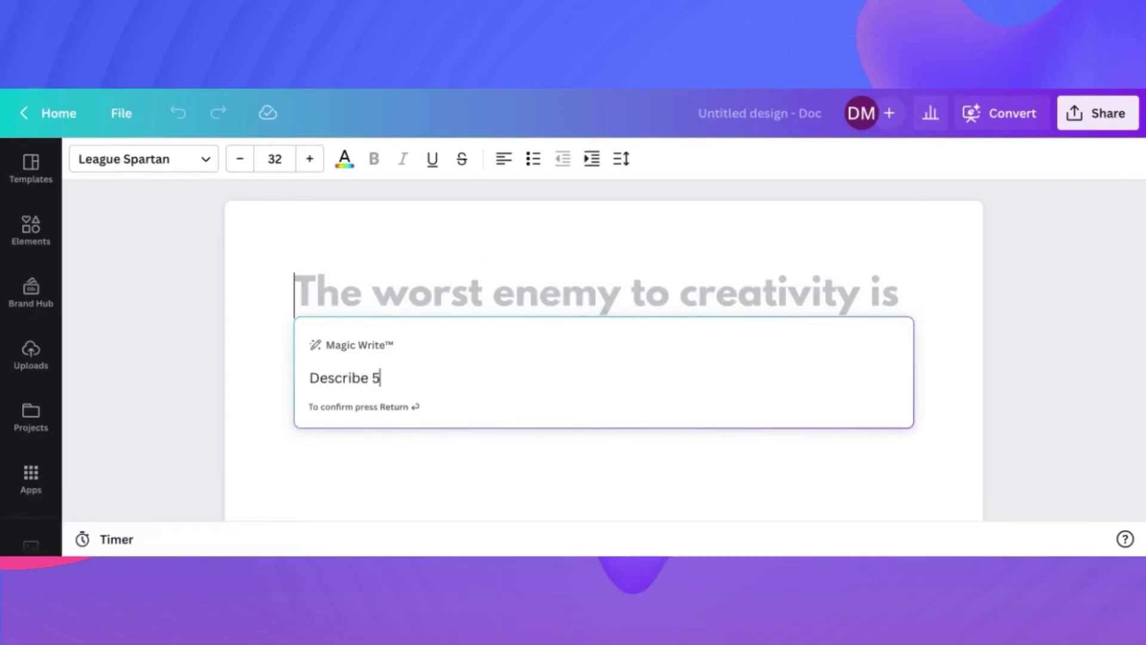
# Step: Prompt Magic Write with 'Describe 5 Viral Trends in Social Media' and submit it
pyautogui.write('5 Trends ')
pyautogui.write('that')
pyautogui.press('BackSpace')
pyautogui.press('BackSpace')
pyautogui.press('BackSpace')
pyautogui.press('BackSpace')
pyautogui.press('BackSpace')
pyautogui.press('BackSpace')
pyautogui.press('BackSpace')
pyautogui.press('BackSpace')
pyautogui.press('BackSpace')
pyautogui.press('BackSpace')
pyautogui.write('Viral Teends in Social Medi')
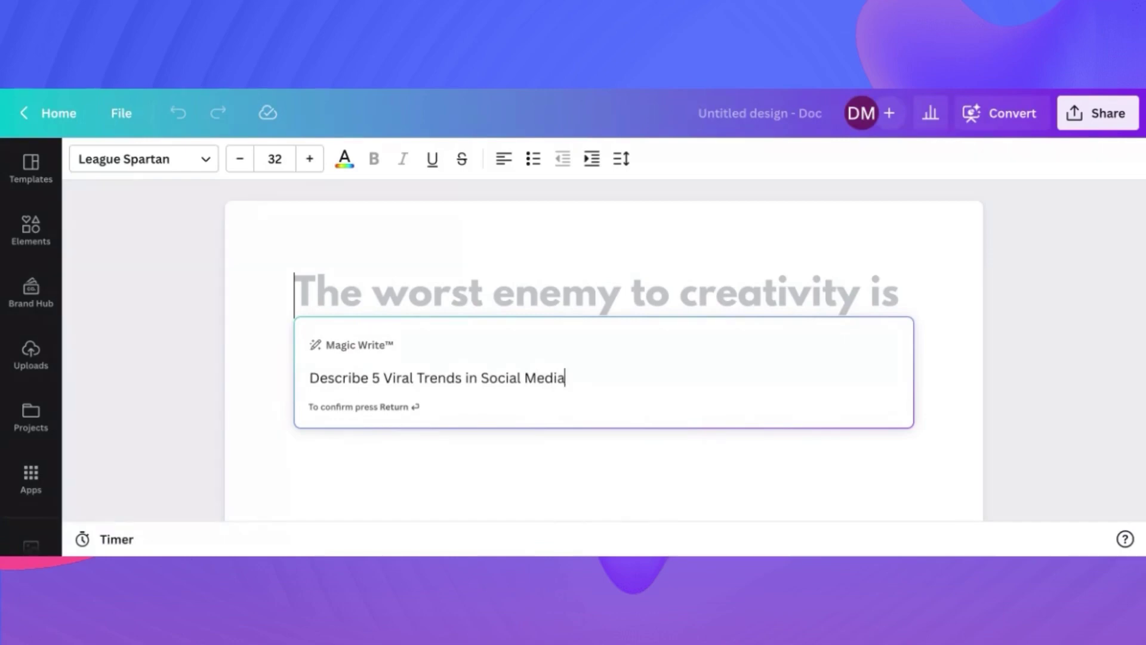
pyautogui.press('Return')
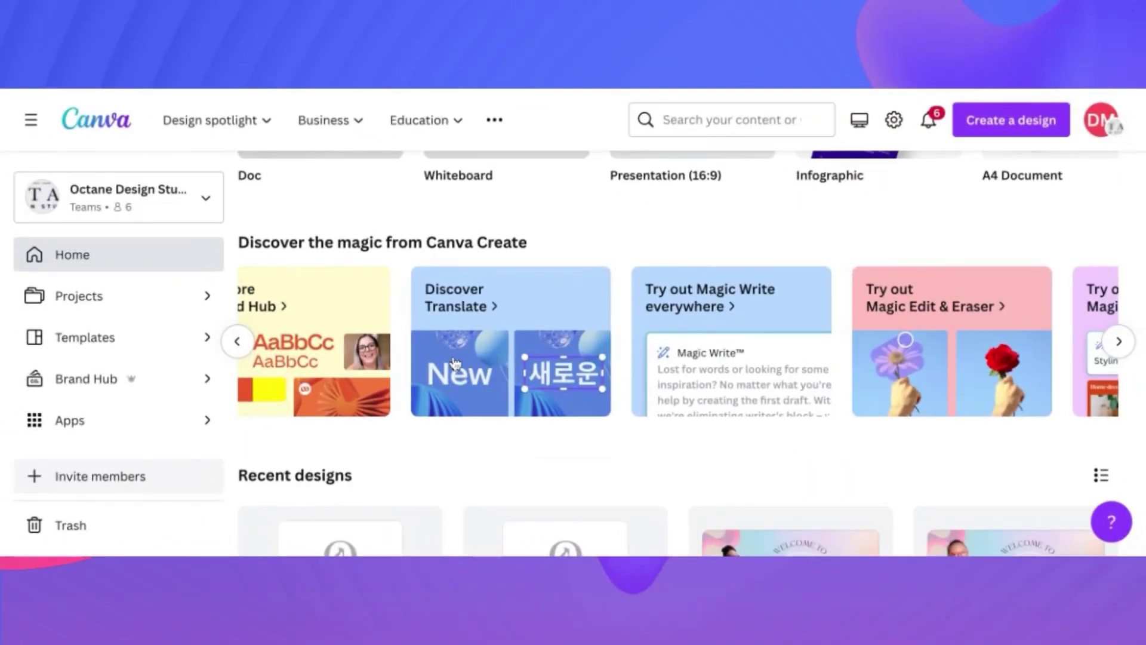
# Step: Open the Magic Edit & Eraser introduction from the Discover the magic carousel
pyautogui.hscroll(-2, 455, 363)
pyautogui.hscroll(6, 455, 363)
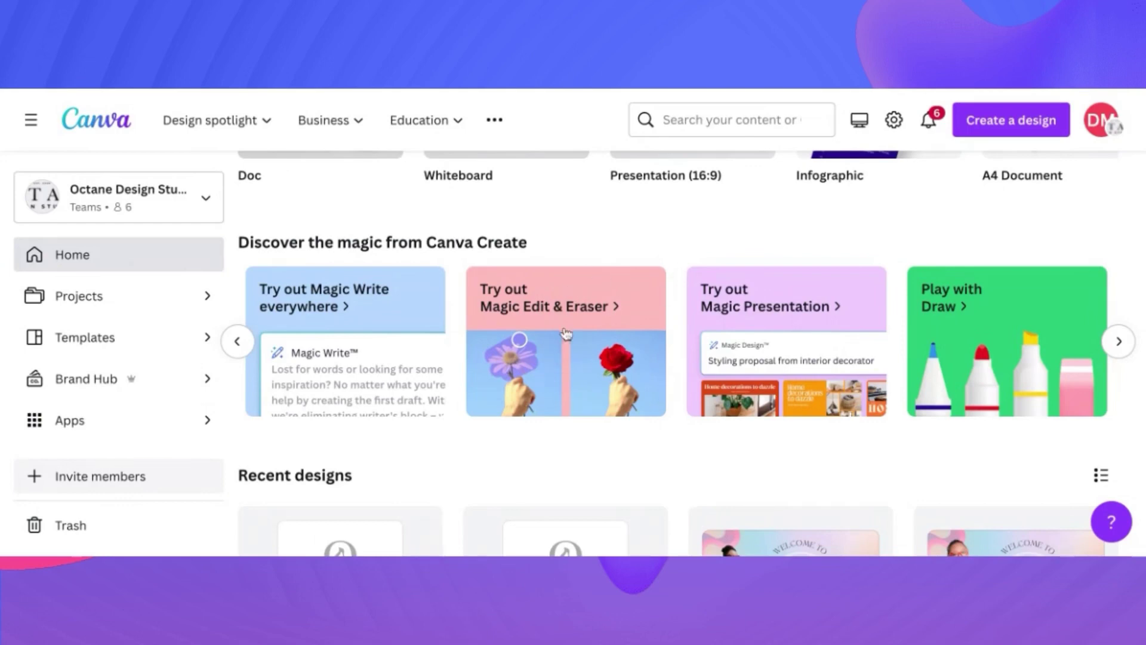
pyautogui.click(575, 369)
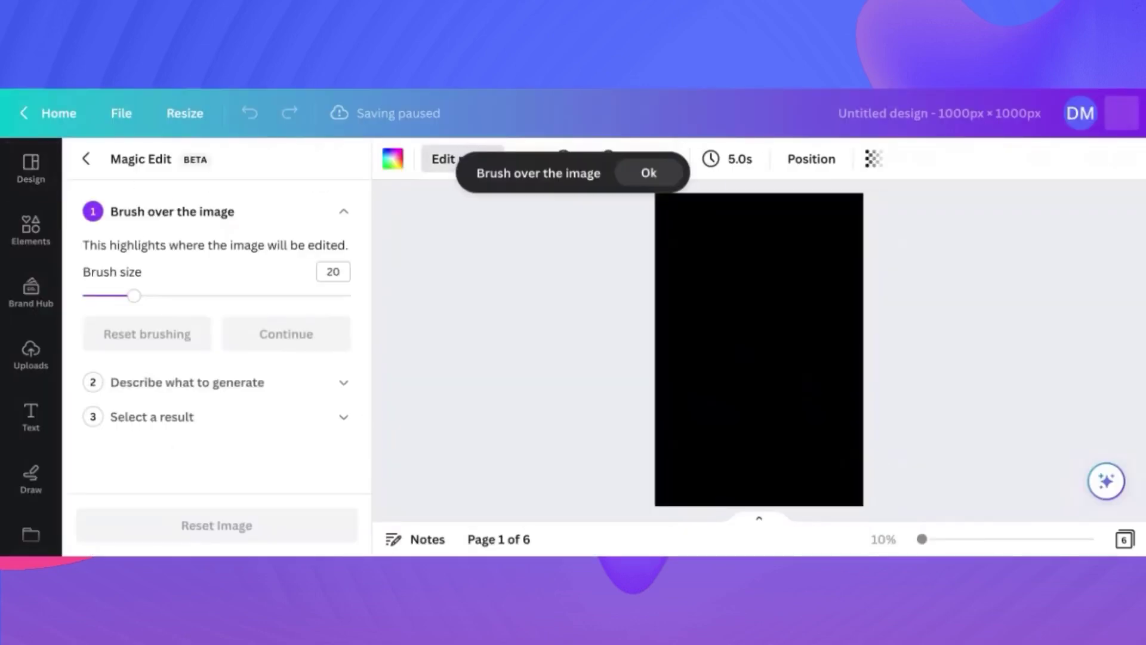
# Step: Brush over the daisy in the raised hand with Magic Edit and continue
pyautogui.click(638, 177)
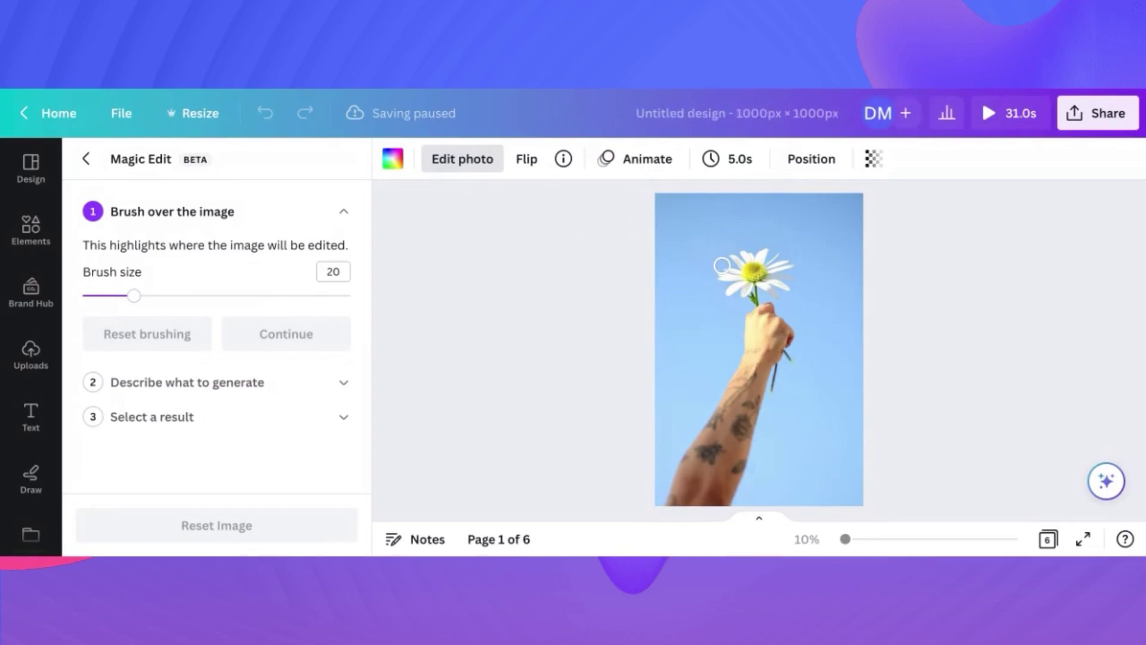
pyautogui.moveTo(722, 265)
pyautogui.mouseDown()
pyautogui.moveTo(781, 253)
pyautogui.moveTo(717, 276)
pyautogui.moveTo(736, 282)
pyautogui.moveTo(791, 259)
pyautogui.moveTo(720, 302)
pyautogui.moveTo(793, 286)
pyautogui.moveTo(743, 303)
pyautogui.mouseUp()
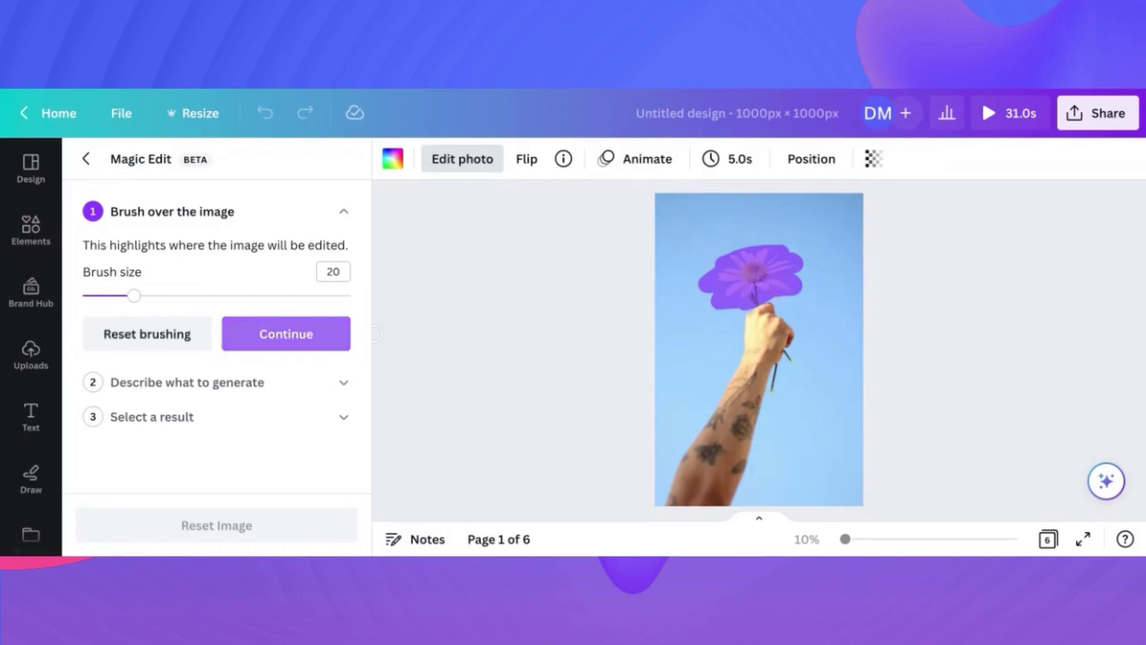
pyautogui.click(314, 340)
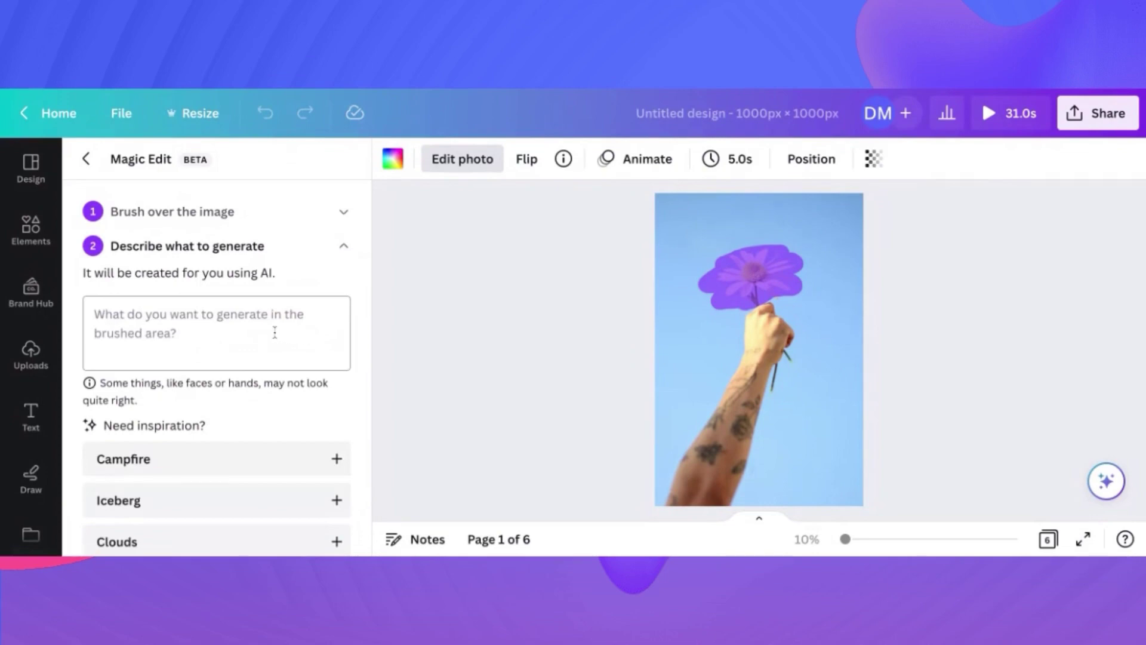
# Step: Describe the daisy replacement as peony and generate the options
pyautogui.click(94, 314)
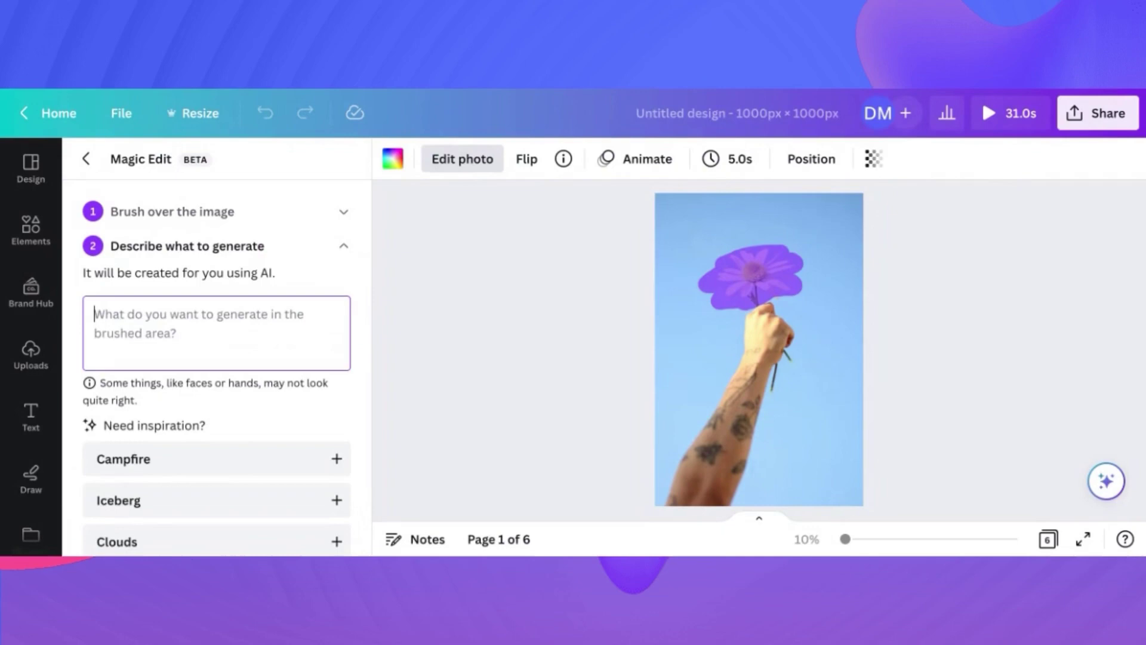
pyautogui.write('p')
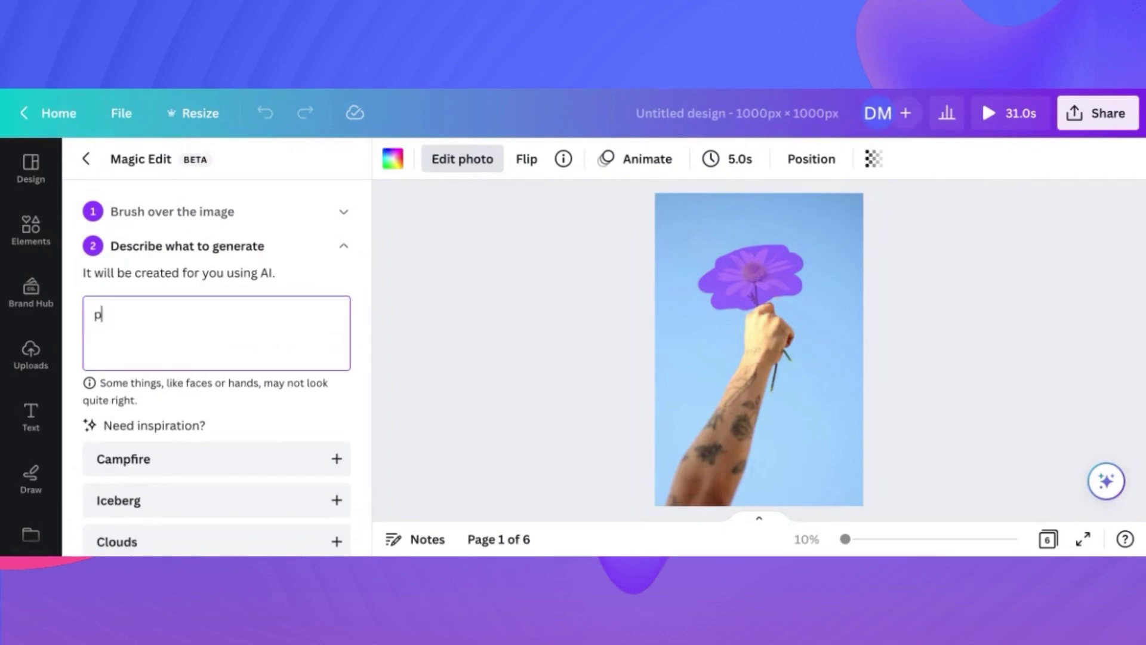
pyautogui.write('oe')
pyautogui.press('BackSpace')
pyautogui.press('BackSpace')
pyautogui.write('eonies')
pyautogui.scroll(-2, 217, 484)
pyautogui.click(219, 517)
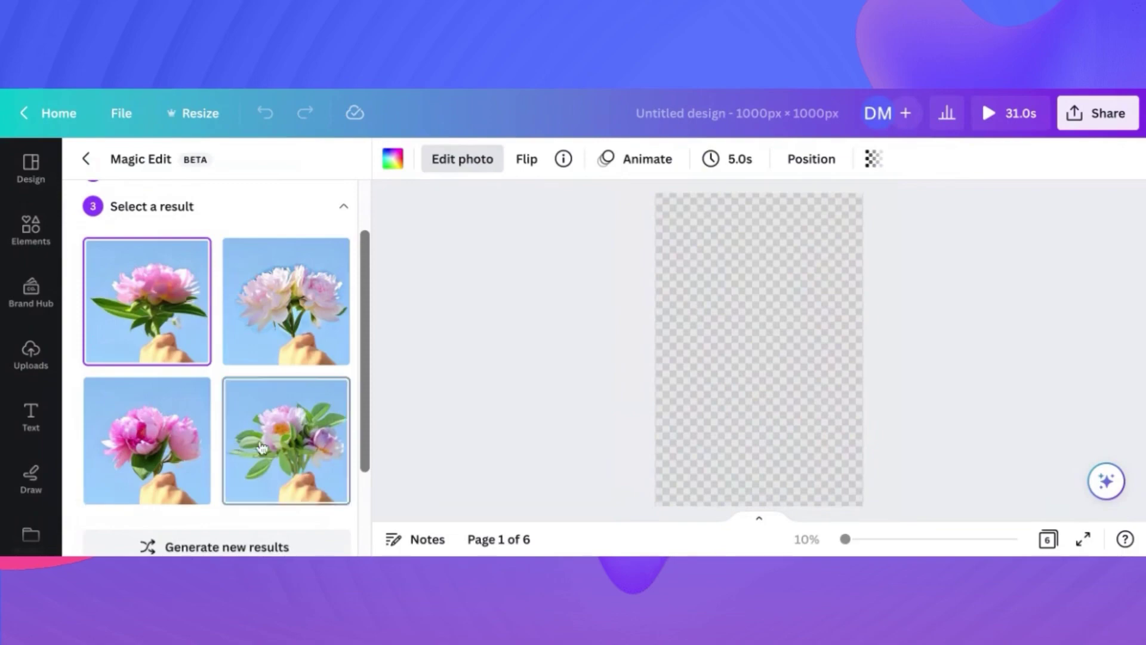
# Step: Review the four peony results, then start Magic Edit on page 2's cake photo
pyautogui.scroll(-3, 262, 449)
pyautogui.scroll(1, 259, 448)
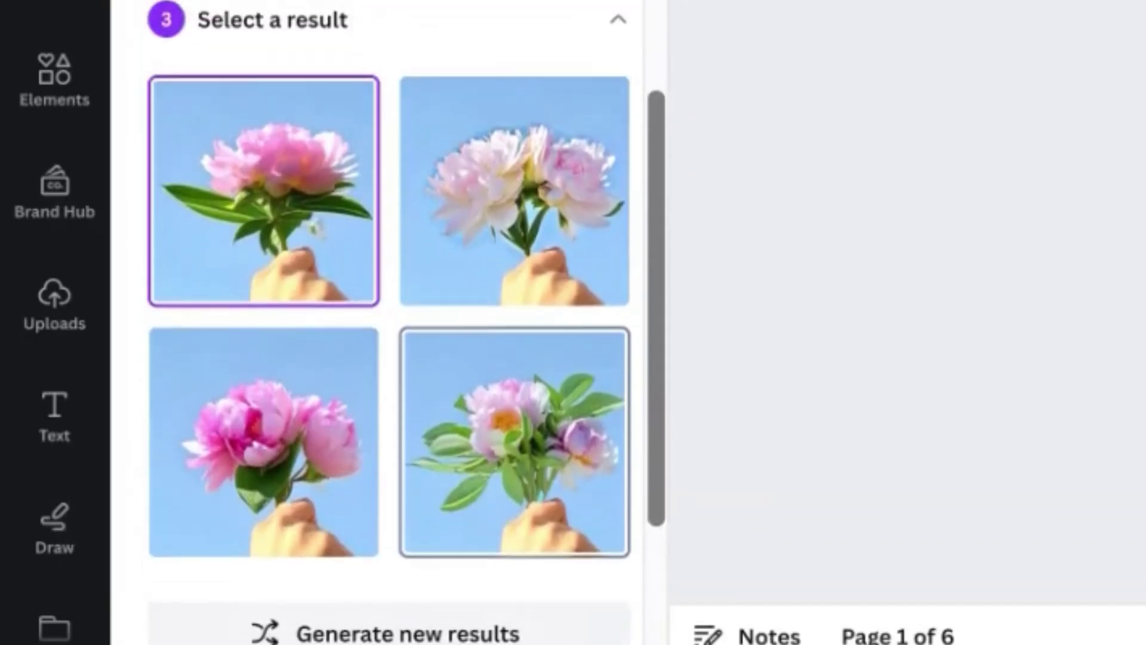
pyautogui.scroll(-3, 258, 447)
pyautogui.scroll(-1, 388, 322)
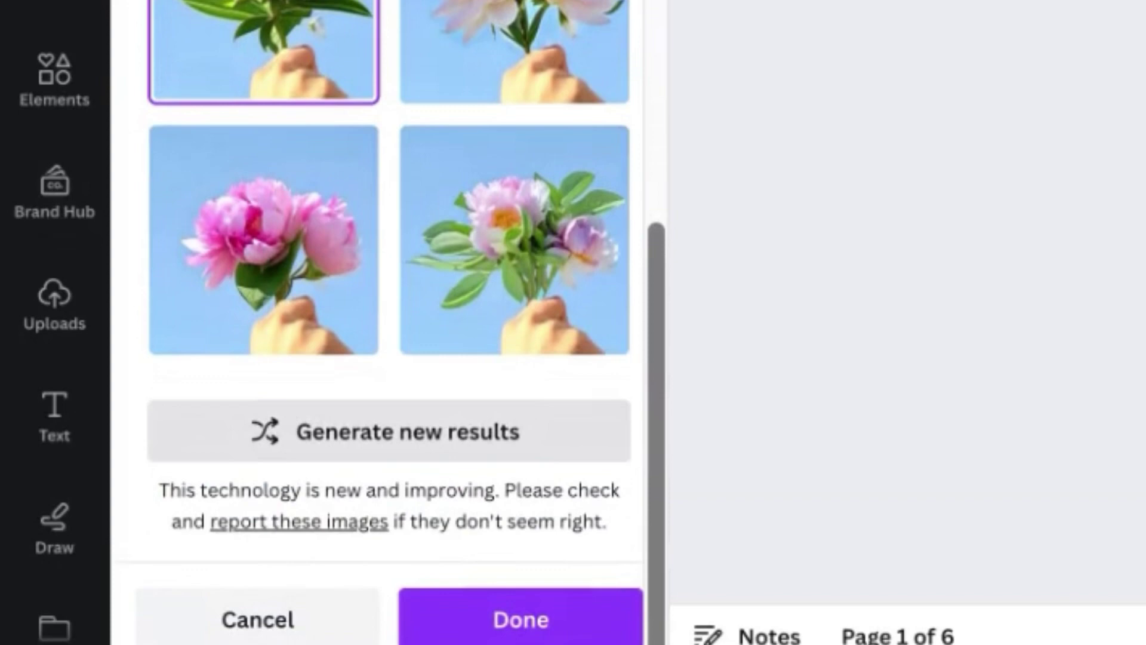
pyautogui.scroll(3, 388, 322)
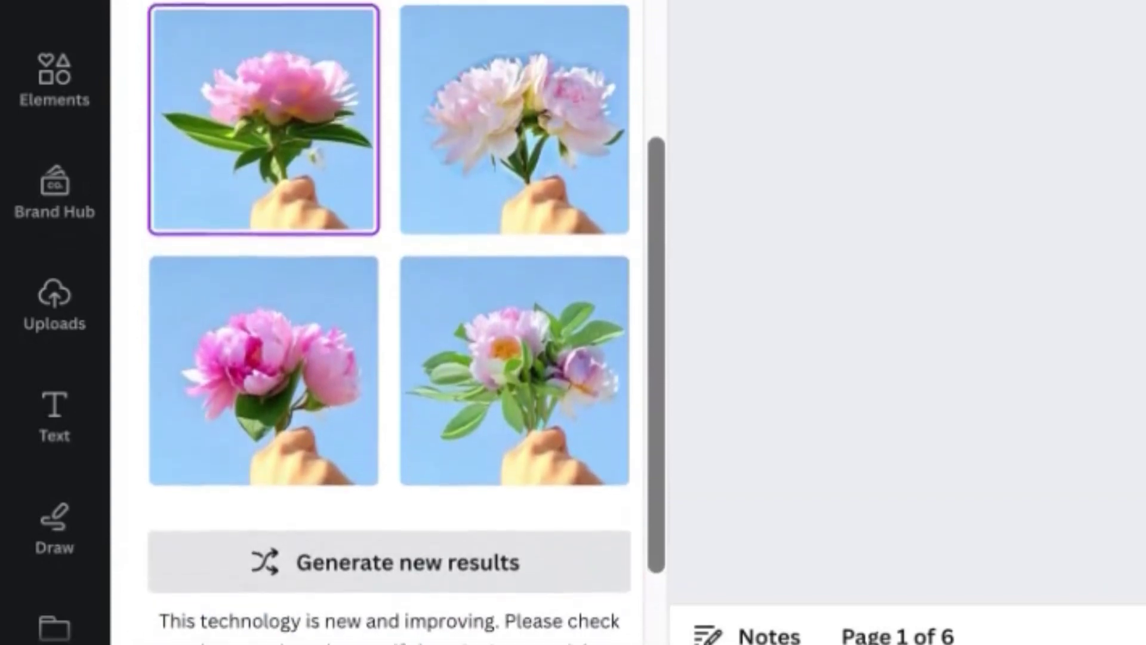
pyautogui.scroll(-2, 452, 499)
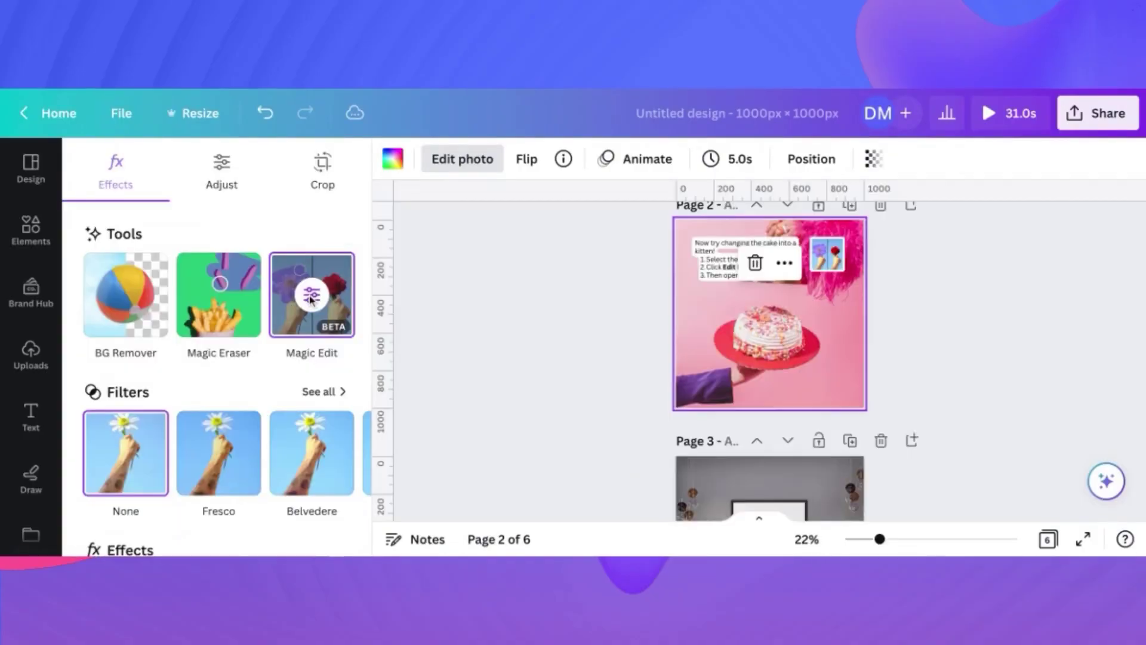
pyautogui.click(309, 301)
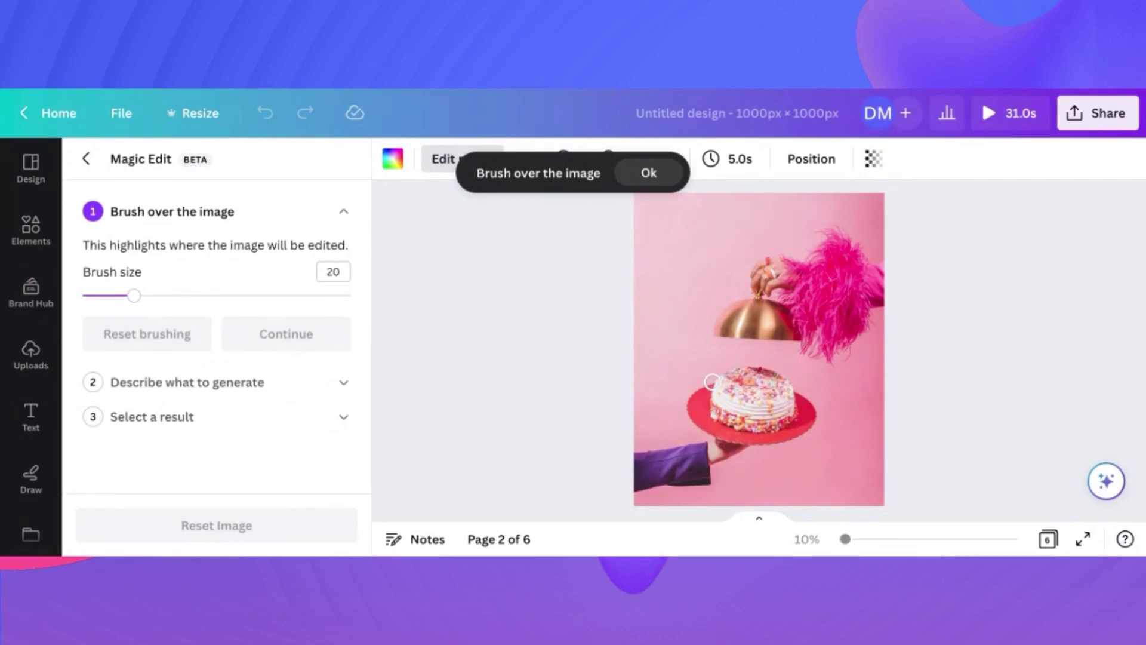
# Step: Enlarge the Magic Edit brush from 26 to 35 for painting the cake
pyautogui.click(150, 296)
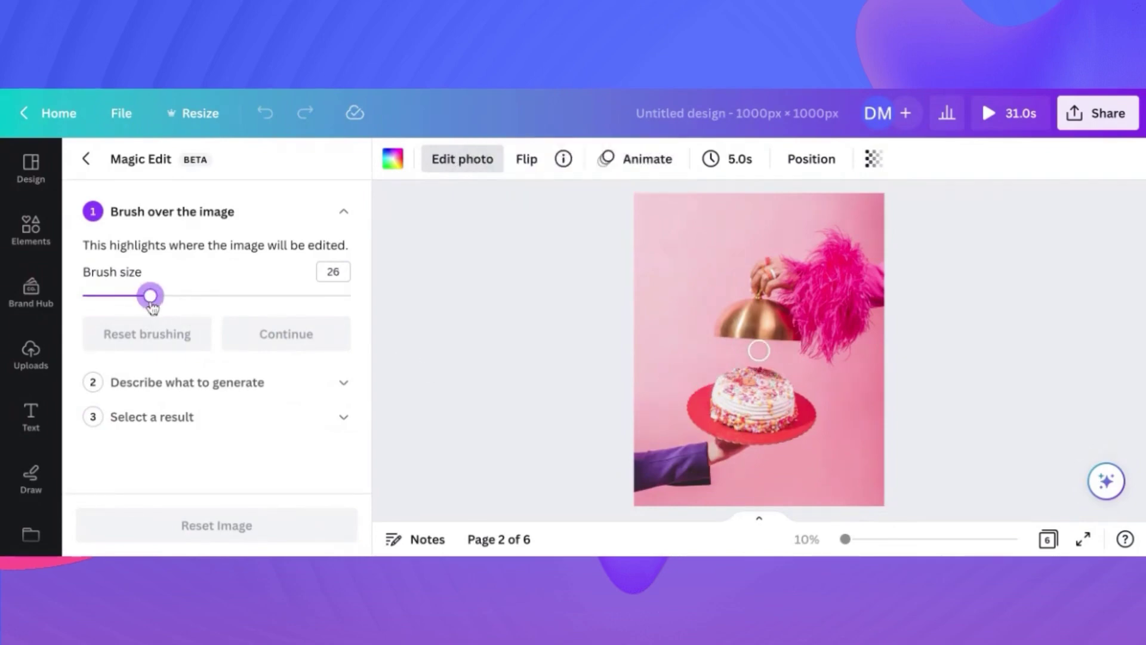
pyautogui.click(174, 296)
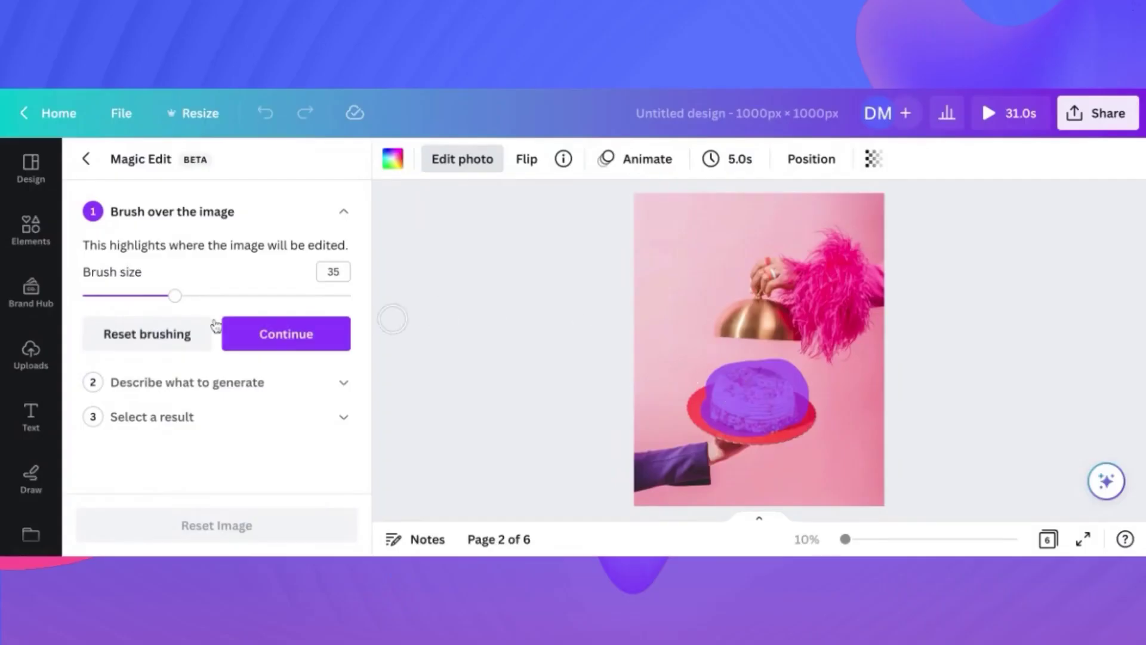
# Step: Generate a 'kitten' in place of page 2's cake and browse the results
pyautogui.click(250, 341)
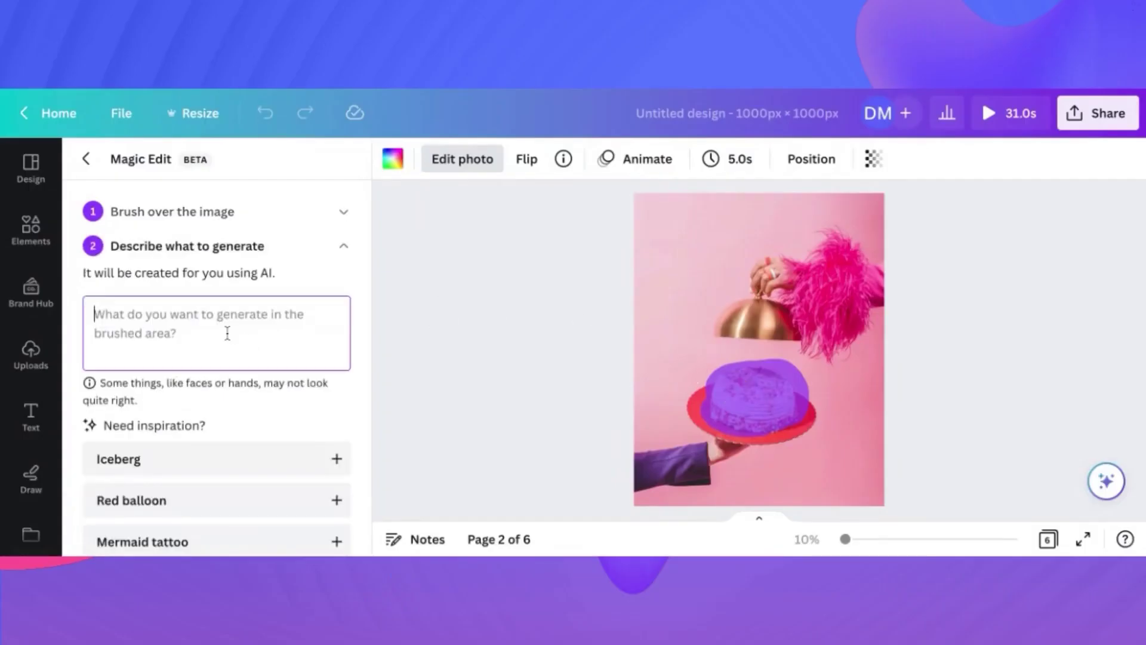
pyautogui.write('kitten')
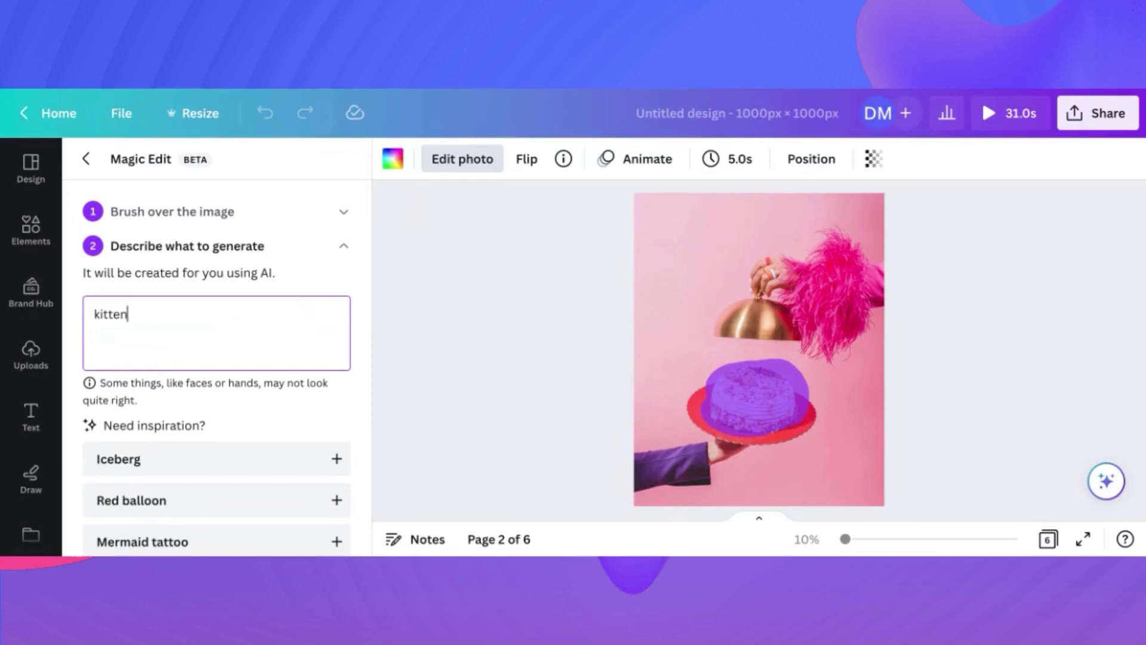
pyautogui.scroll(-5, 248, 339)
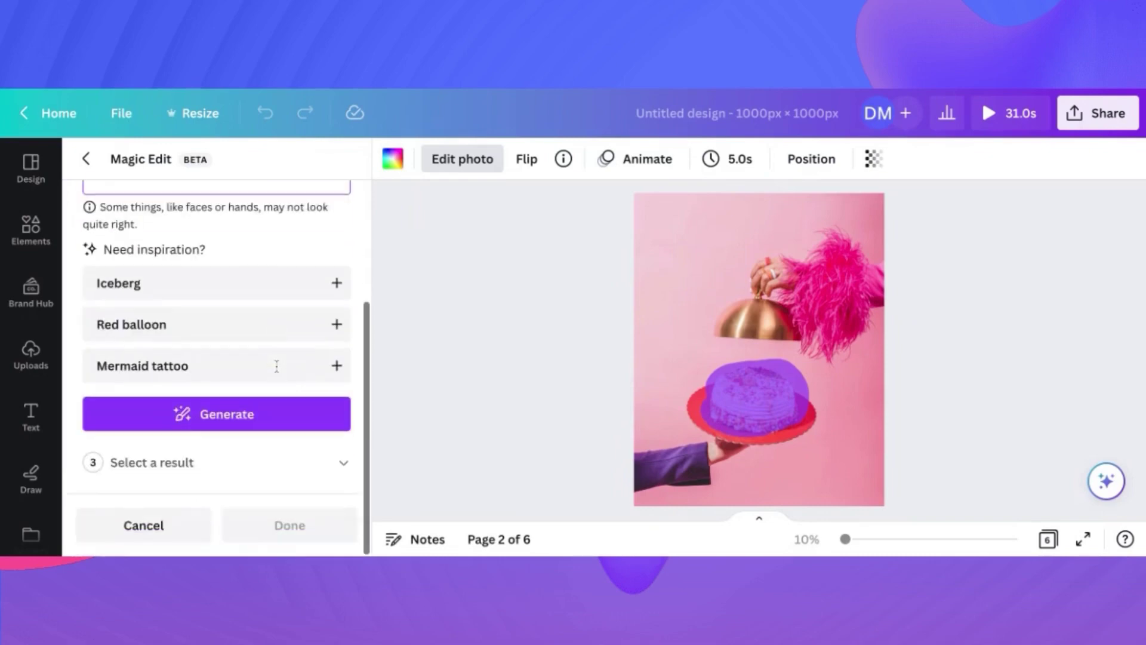
pyautogui.click(258, 417)
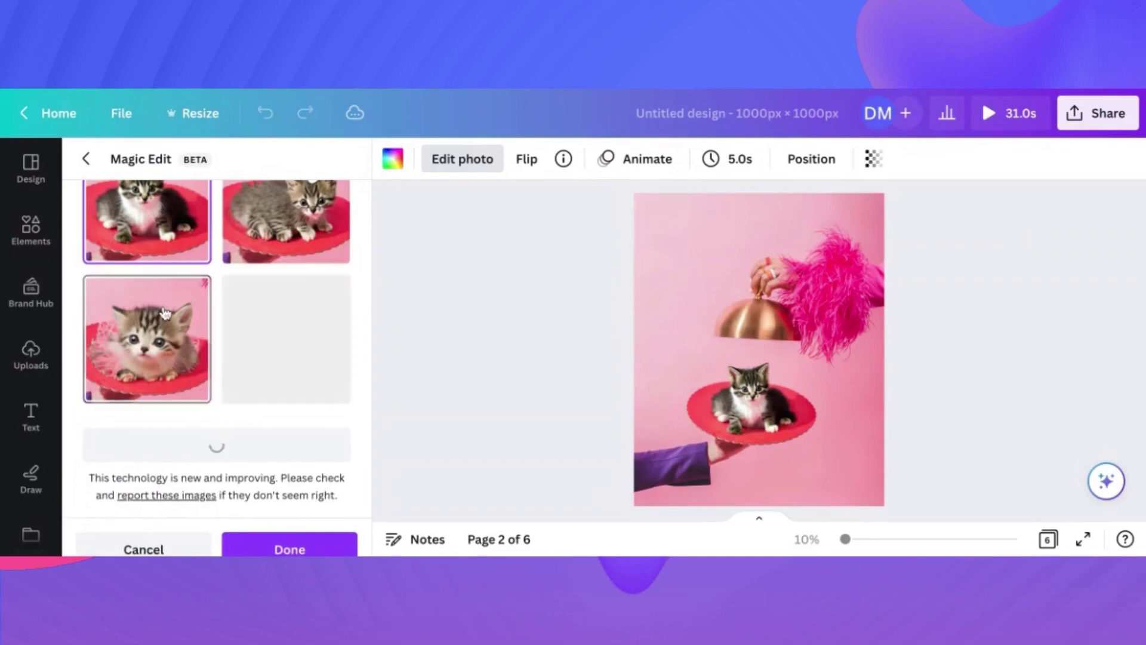
pyautogui.scroll(2, 193, 381)
pyautogui.scroll(1, 165, 311)
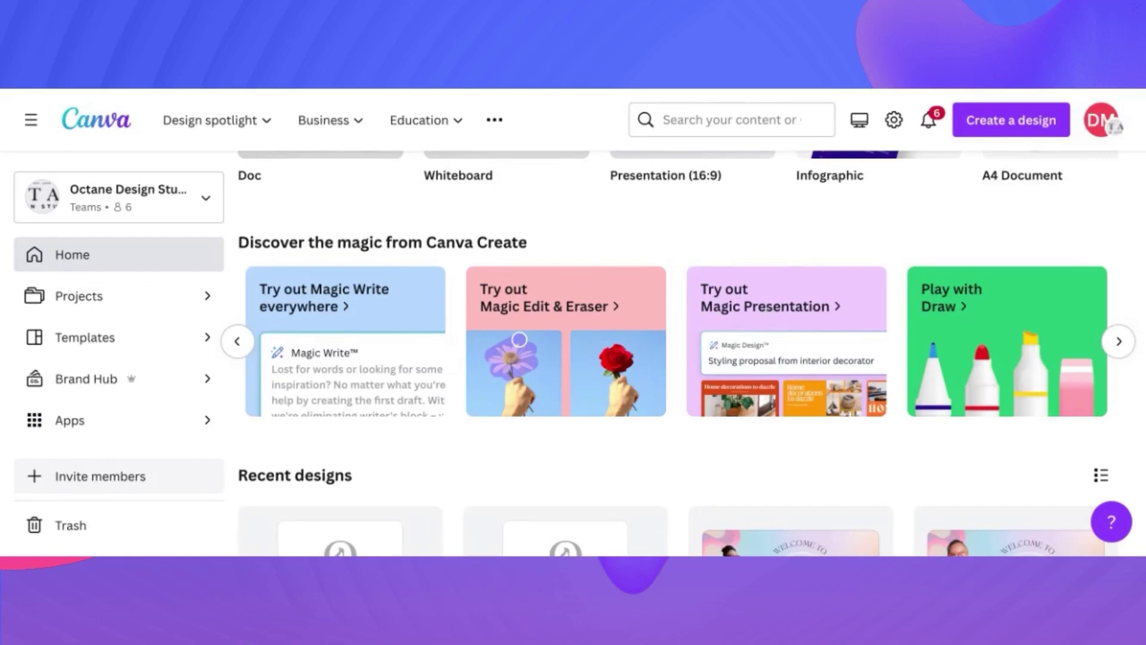
# Step: Open the 'Try out Magic Presentation' card from the Canva Create carousel
pyautogui.click(800, 306)
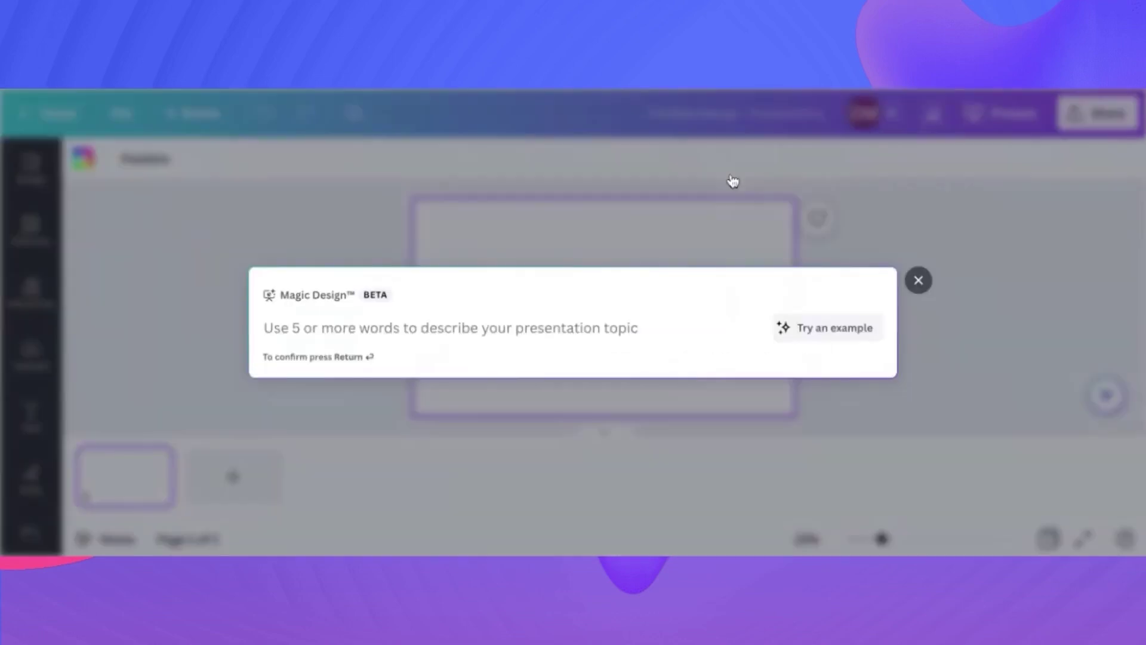
# Step: Describe the presentation topic as 'Food Blogger' so Magic Design drafts the slides
pyautogui.write('Food Blogger')
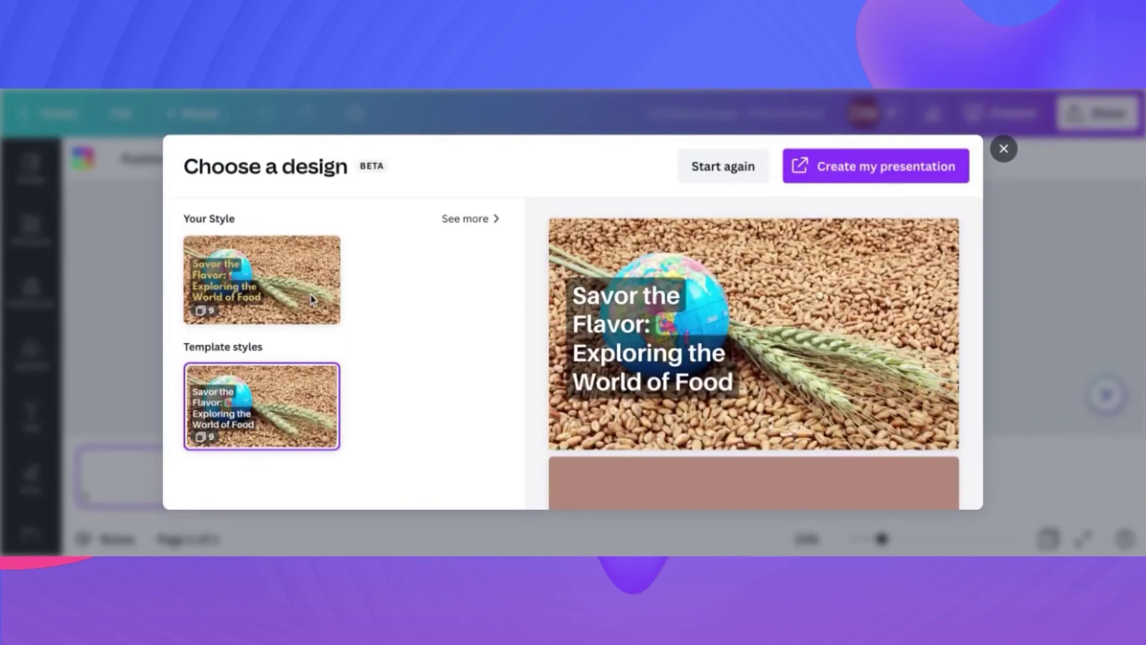
# Step: Scroll through the nine generated food presentation slides in the Choose a design preview
pyautogui.scroll(-5, 700, 331)
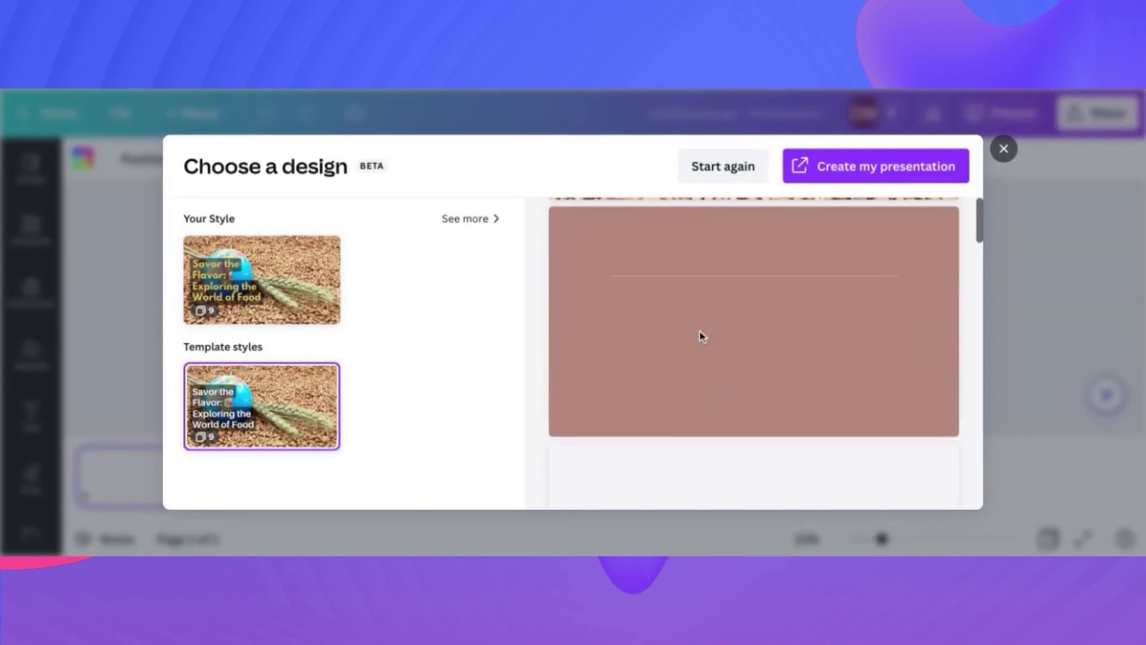
pyautogui.scroll(-5, 700, 334)
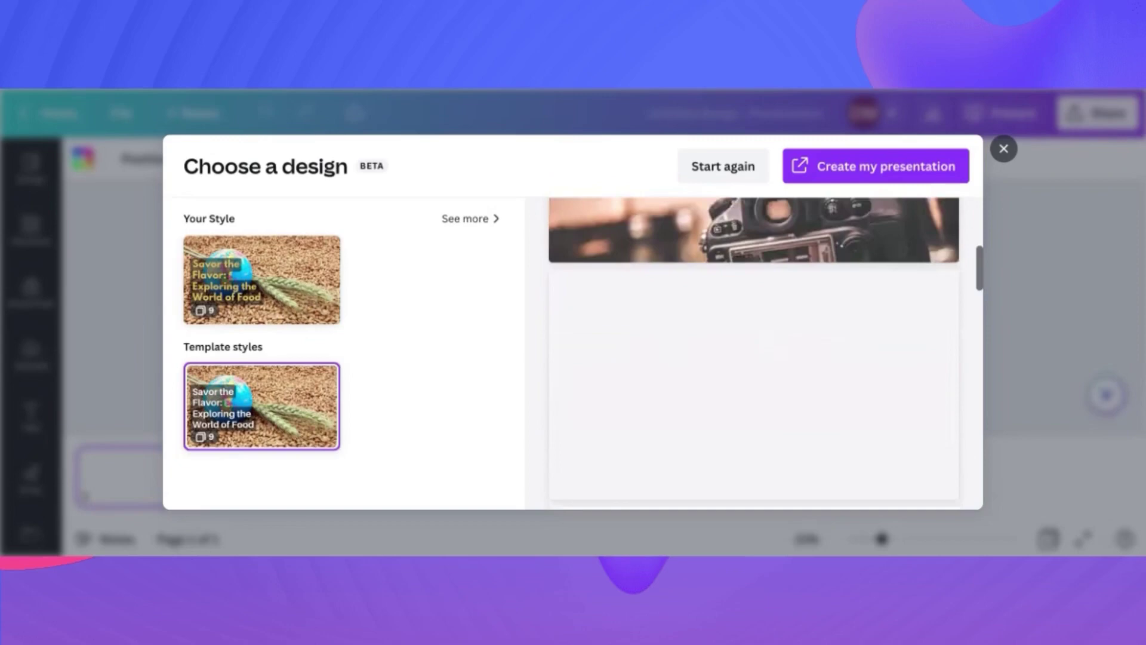
pyautogui.scroll(-5, 755, 352)
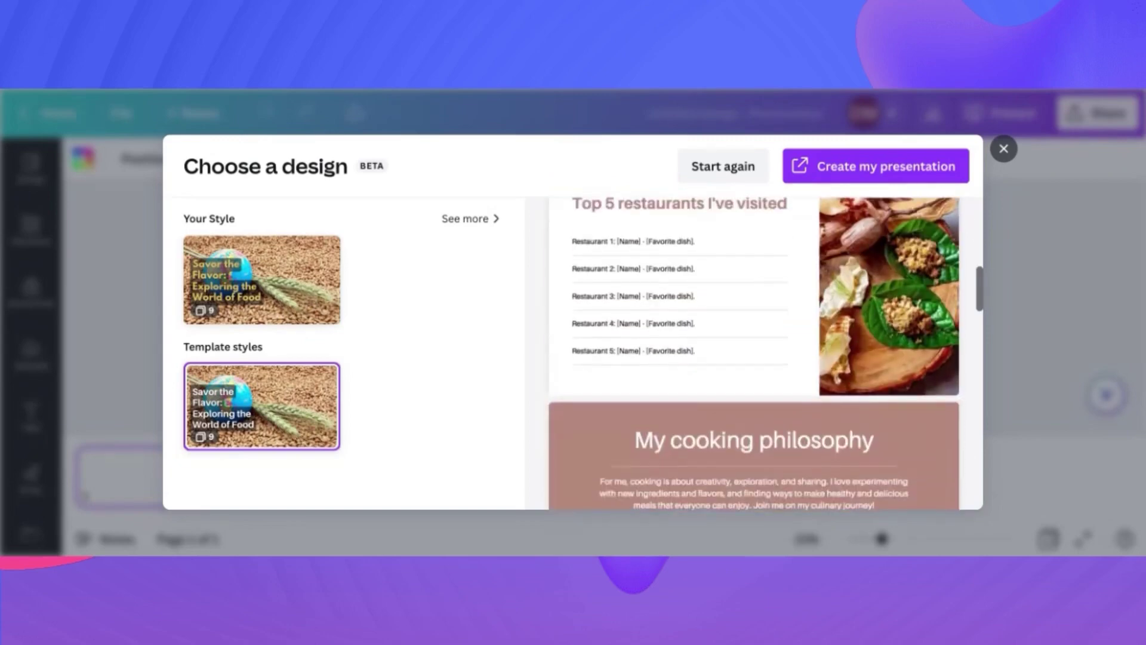
pyautogui.scroll(-3, 754, 353)
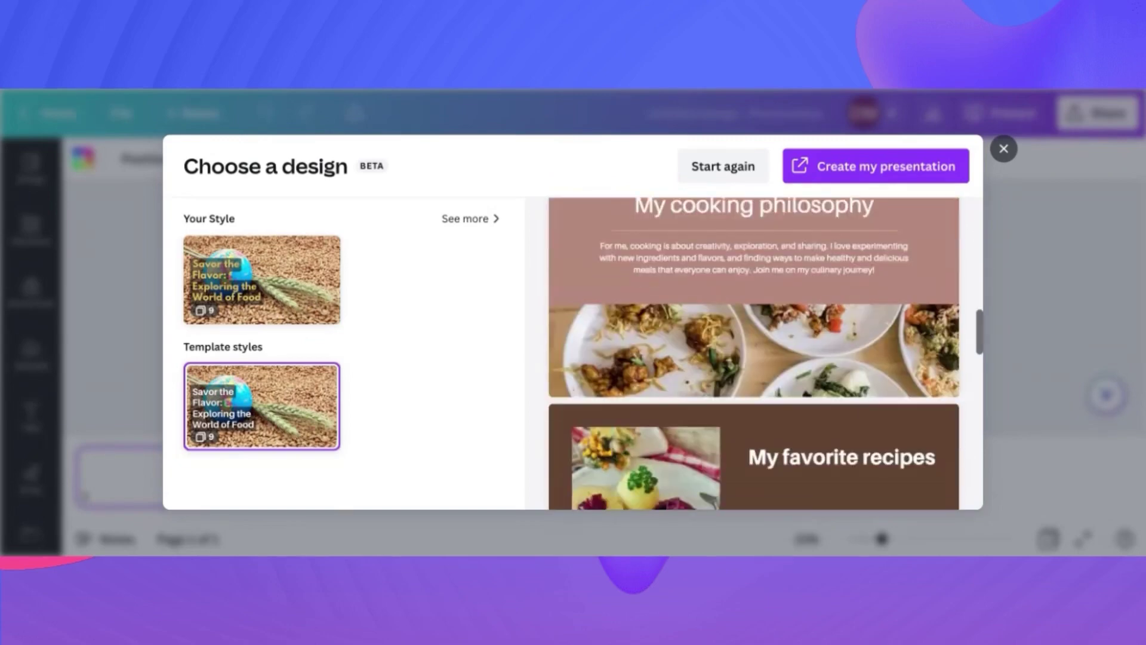
pyautogui.scroll(10, 754, 353)
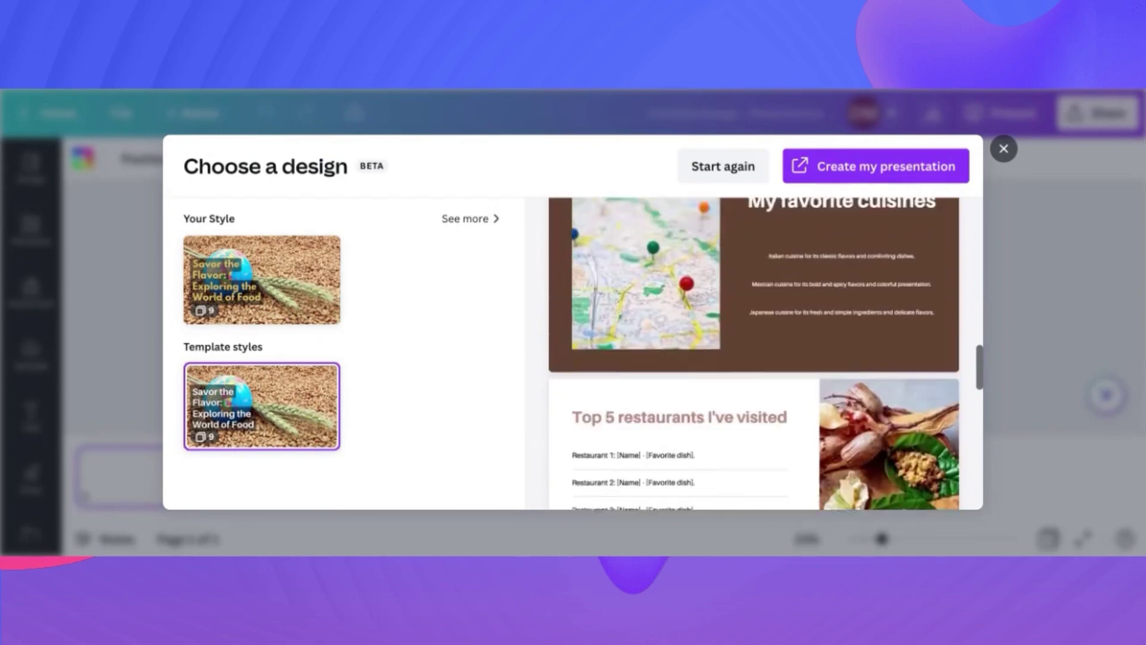
pyautogui.scroll(3, 754, 352)
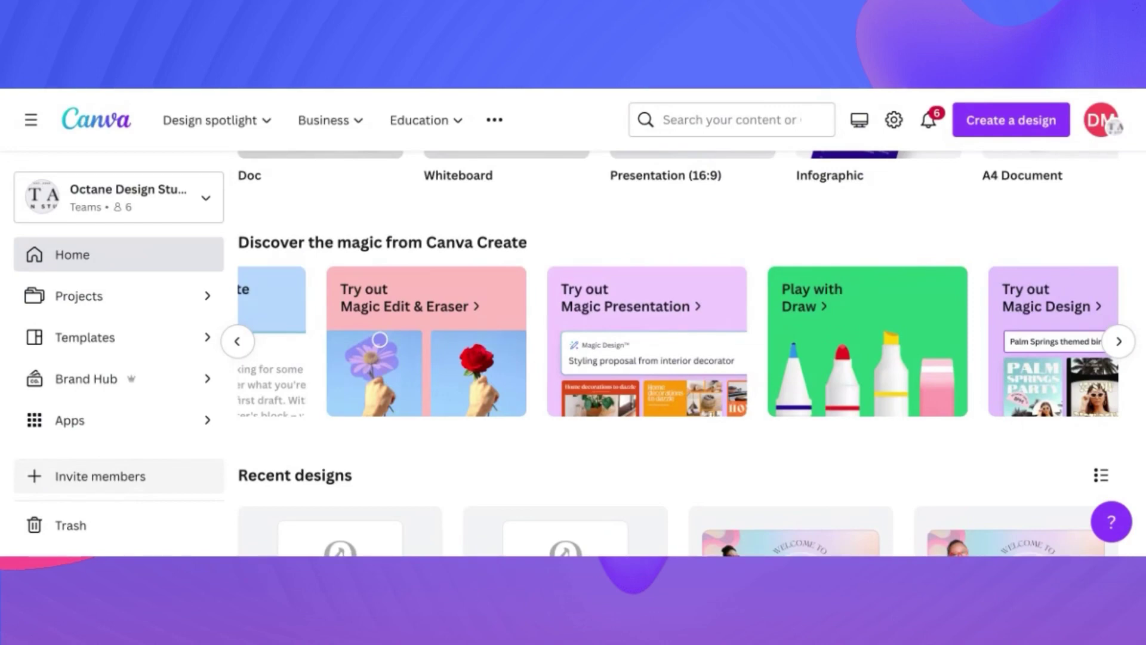
# Step: Open the 'Play with Draw' card and start a whiteboard with the Welcome to Draw board
pyautogui.click(866, 311)
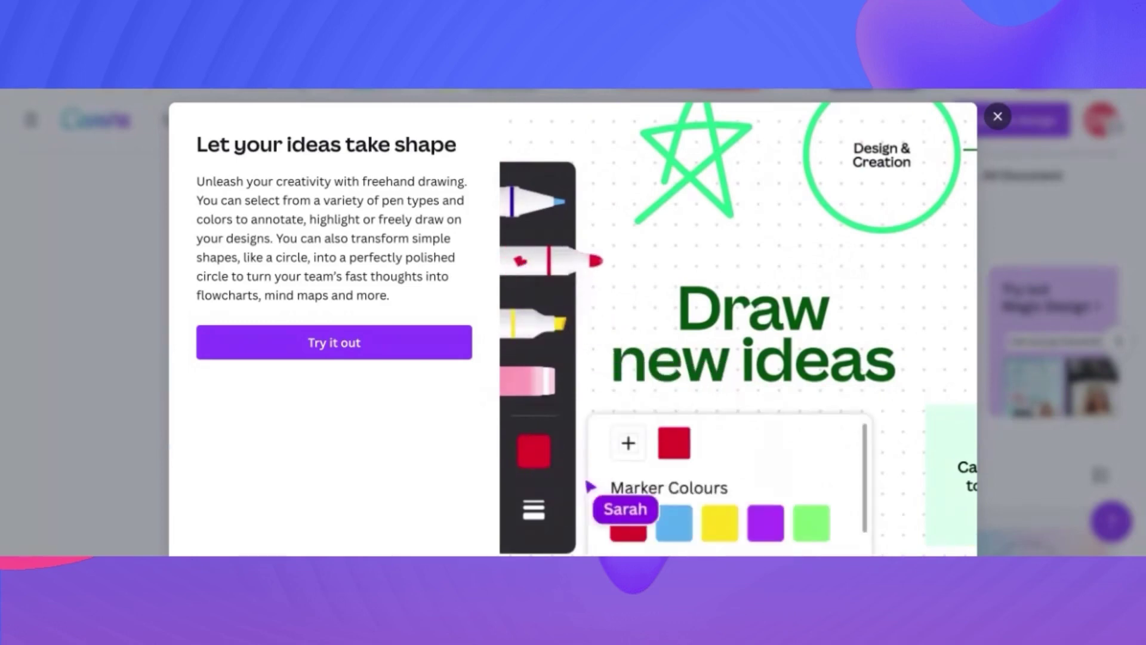
pyautogui.click(373, 354)
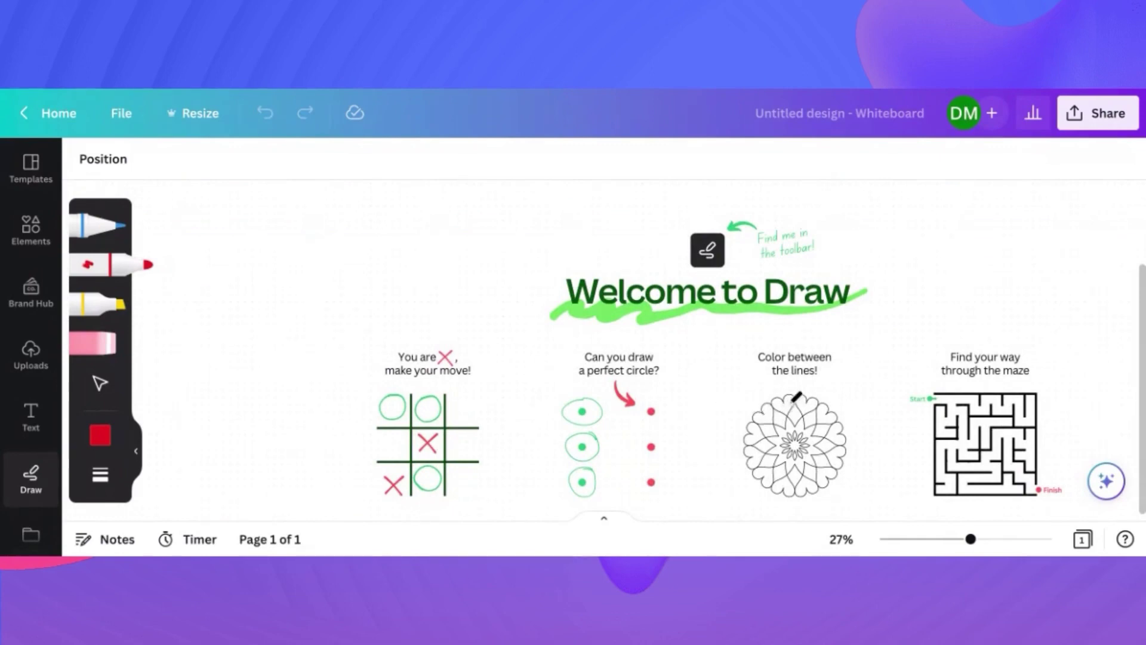
# Step: Draw in red on the mandala and maze, undoing the straightened maze line
pyautogui.moveTo(793, 401); pyautogui.dragTo(794, 397)
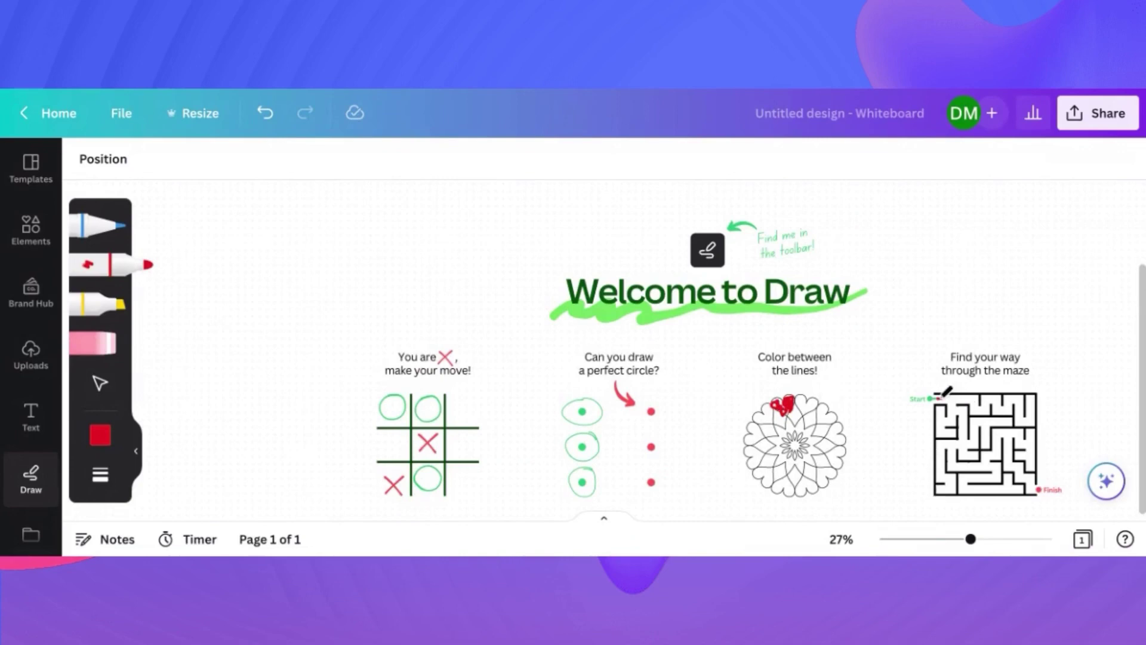
pyautogui.moveTo(944, 397); pyautogui.dragTo(950, 409)
pyautogui.moveTo(962, 442); pyautogui.dragTo(961, 443)
pyautogui.hotkey('ctrl', 'z')
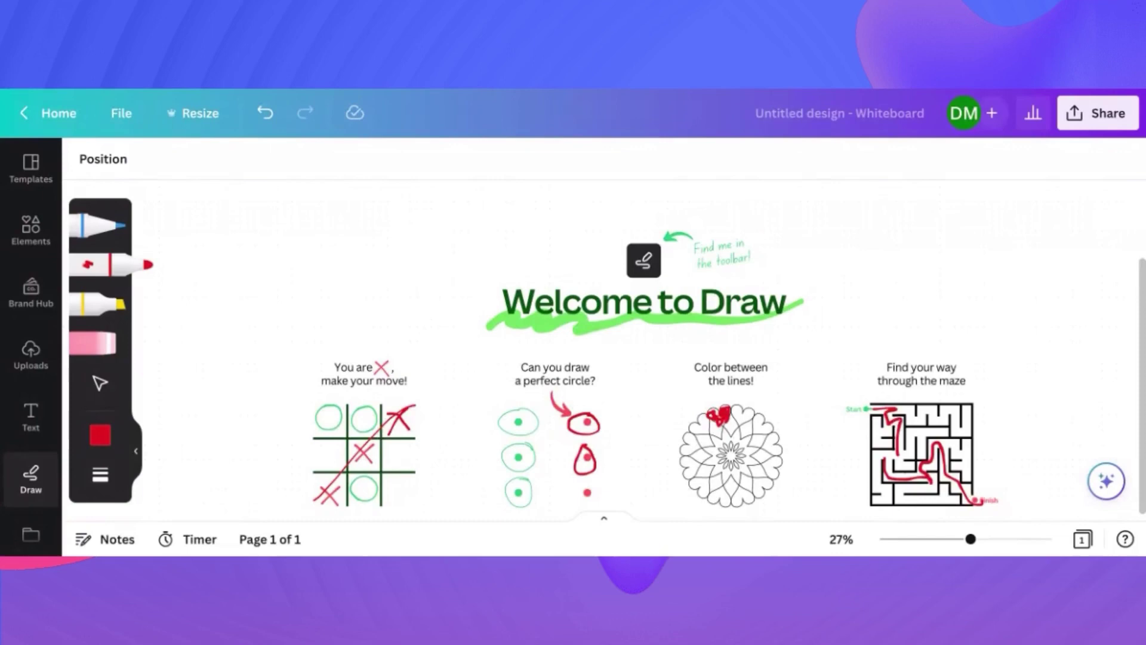
# Step: Switch the Draw marker to blue, then to yellow
pyautogui.scroll(-5, 467, 308)
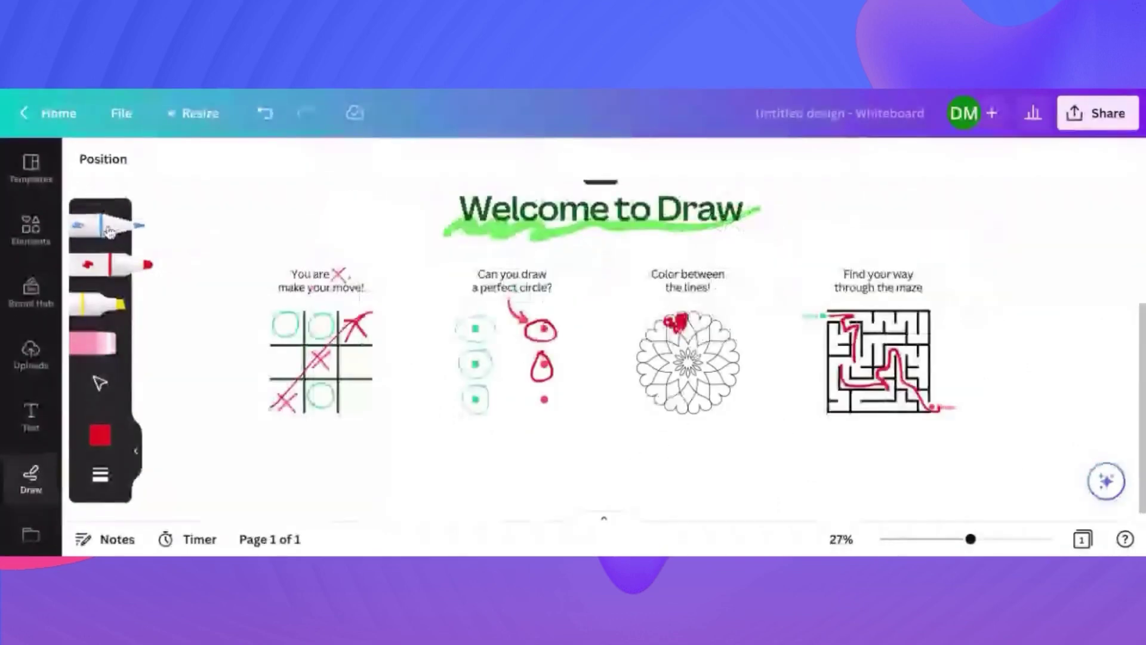
pyautogui.click(99, 225)
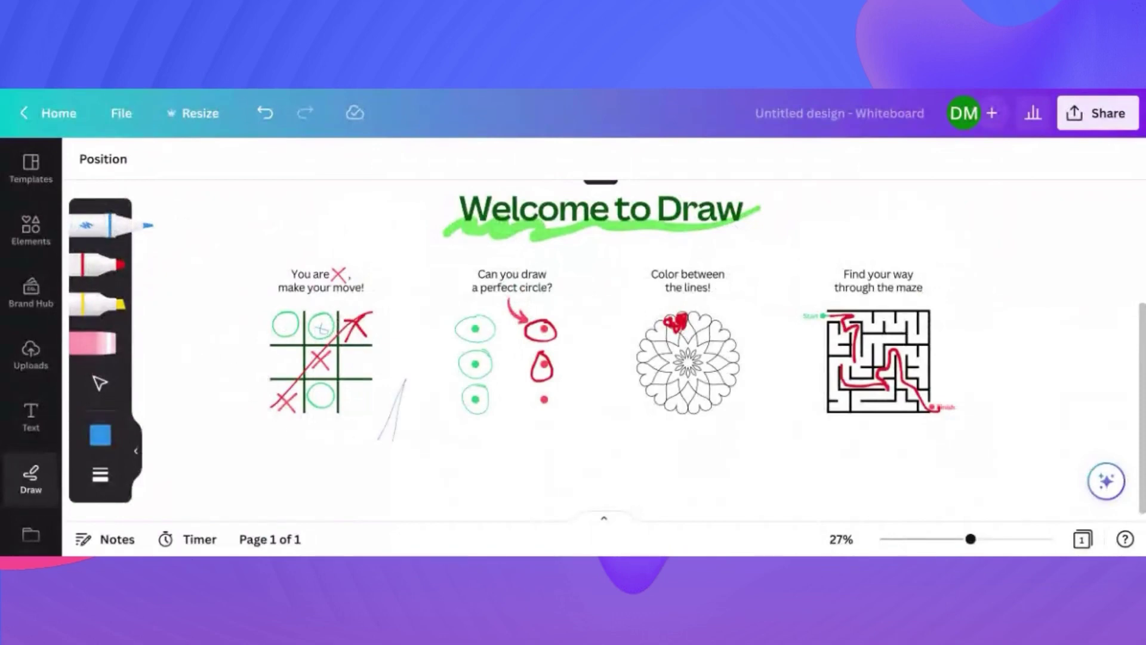
pyautogui.click(104, 305)
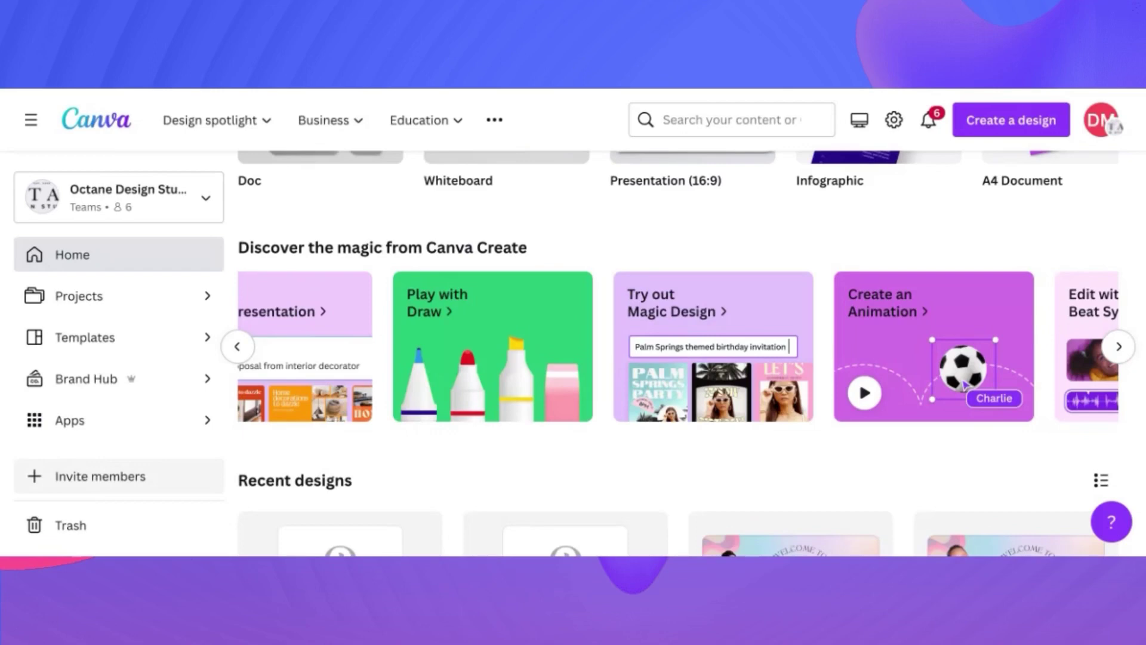
# Step: Drag a photo onto Magic Design's 'Drop to upload' area to get template suggestions
pyautogui.moveTo(714, 370); pyautogui.dragTo(850, 379)
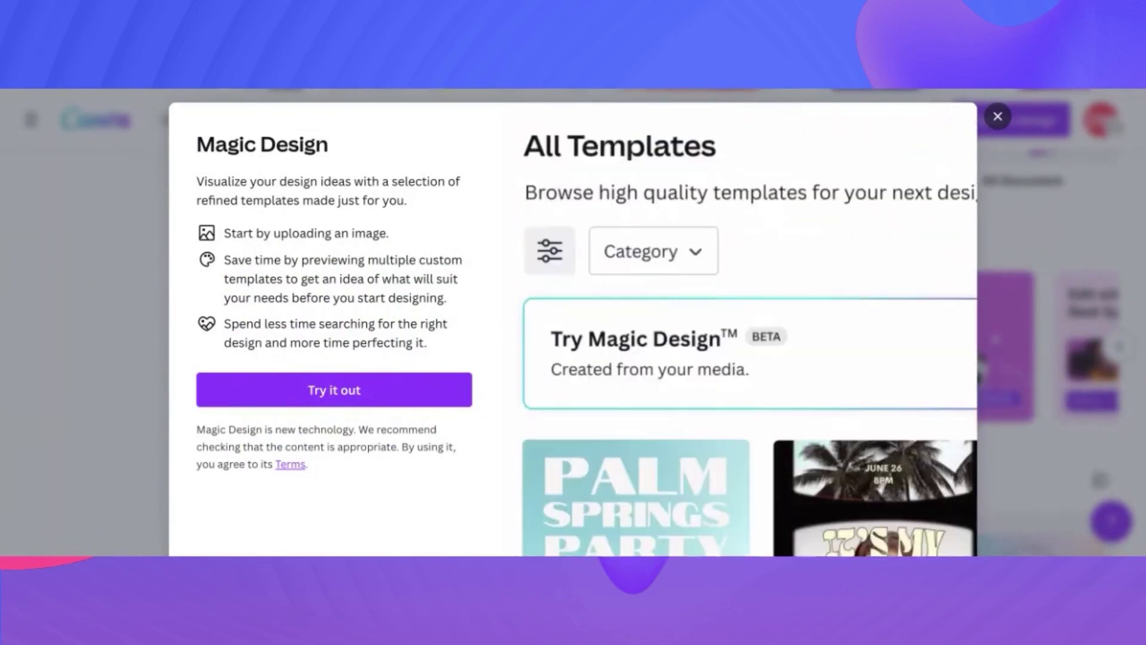
pyautogui.moveTo(890, 555); pyautogui.dragTo(851, 371)
pyautogui.moveTo(890, 555); pyautogui.dragTo(850, 372)
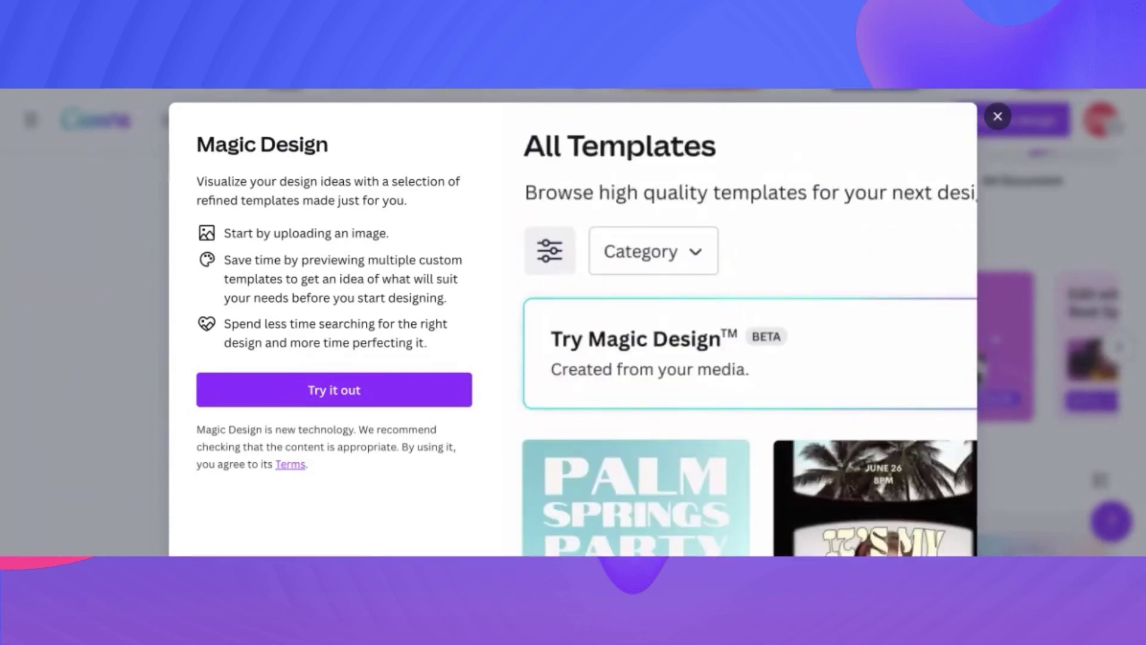
pyautogui.moveTo(890, 555); pyautogui.dragTo(850, 372)
pyautogui.moveTo(890, 555); pyautogui.dragTo(848, 400)
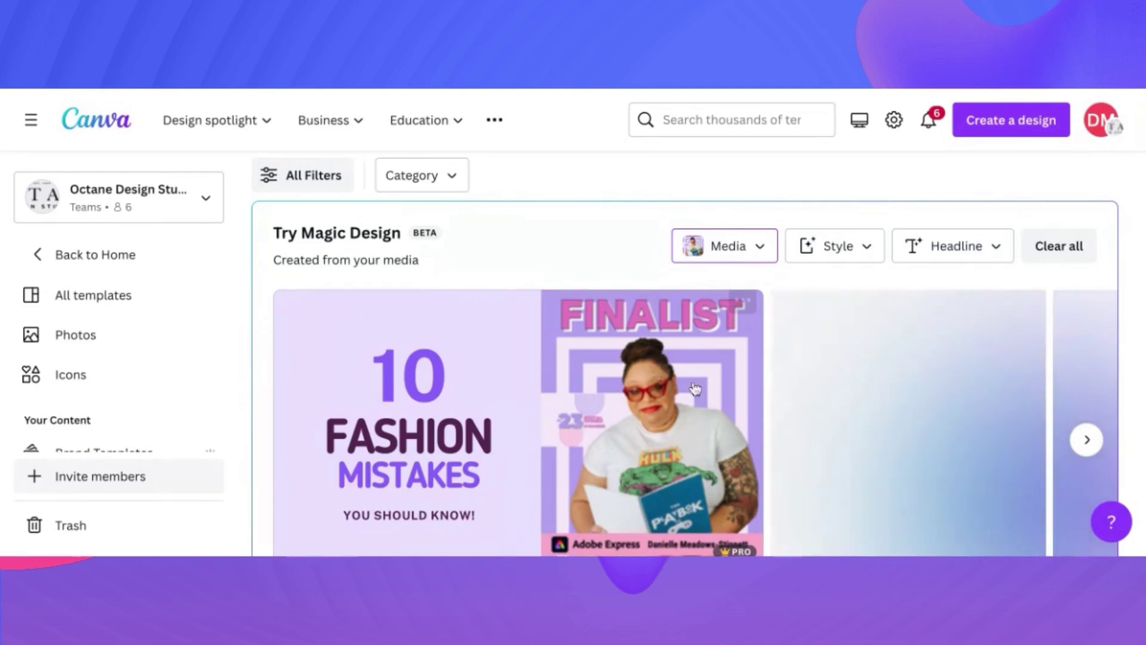
# Step: Browse the Magic Design template results carousel built from the uploaded photo
pyautogui.scroll(-2, 696, 389)
pyautogui.scroll(1, 696, 389)
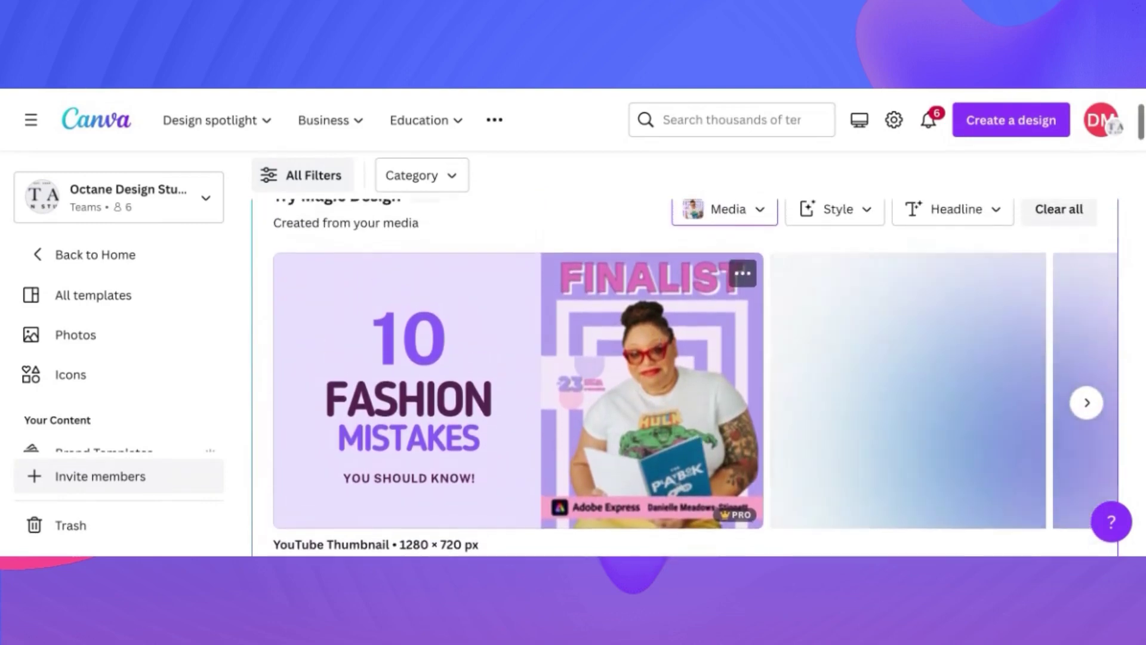
pyautogui.scroll(-1, 696, 388)
pyautogui.scroll(1, 695, 378)
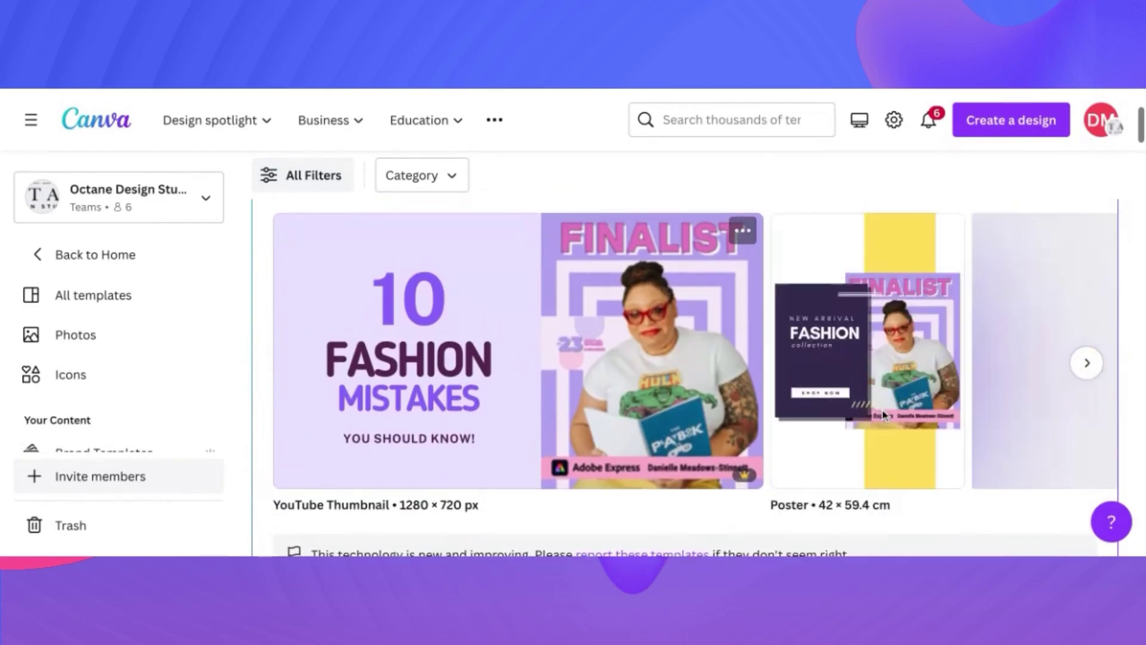
pyautogui.scroll(-3, 884, 414)
pyautogui.scroll(-1, 885, 414)
pyautogui.scroll(3, 885, 415)
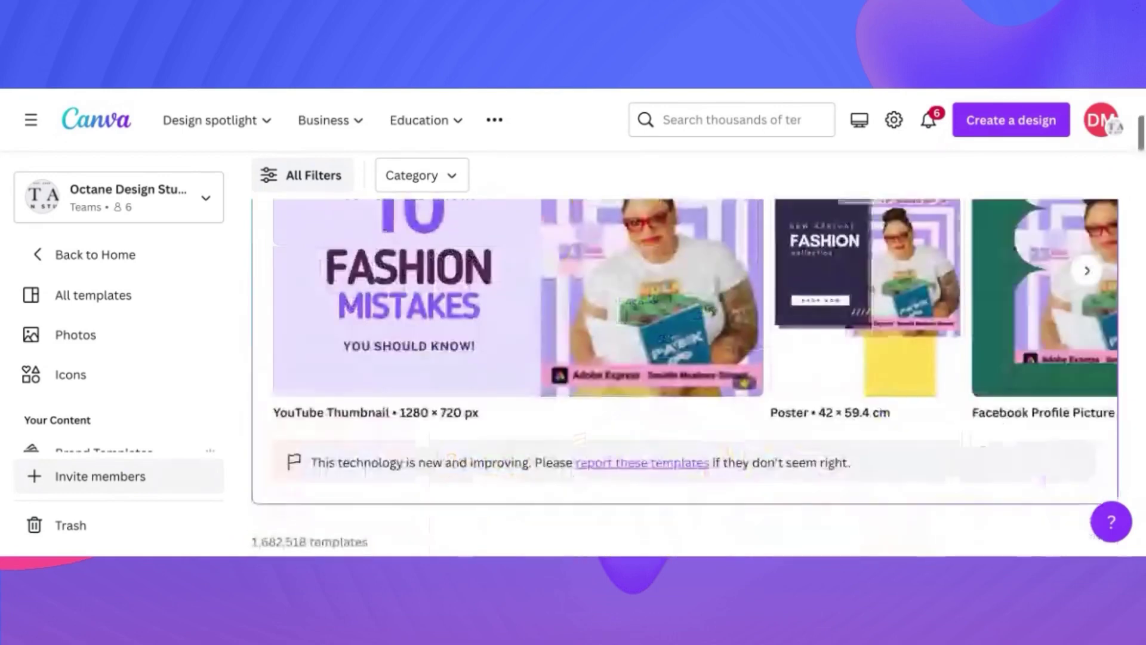
pyautogui.hscroll(6, 916, 325)
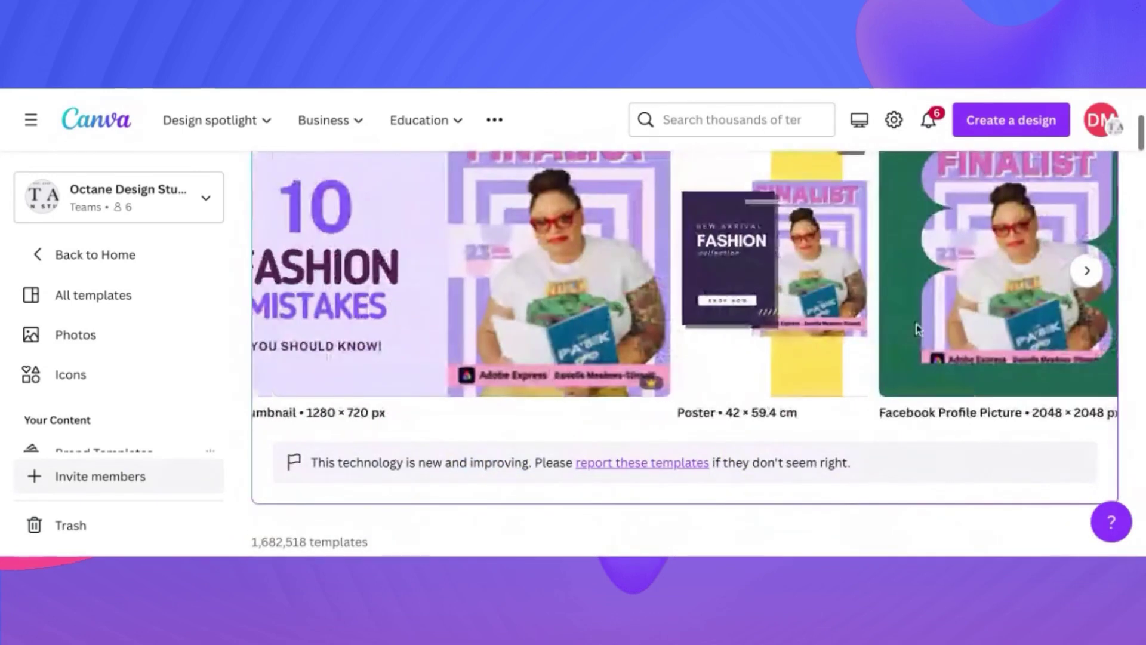
pyautogui.scroll(1, 917, 327)
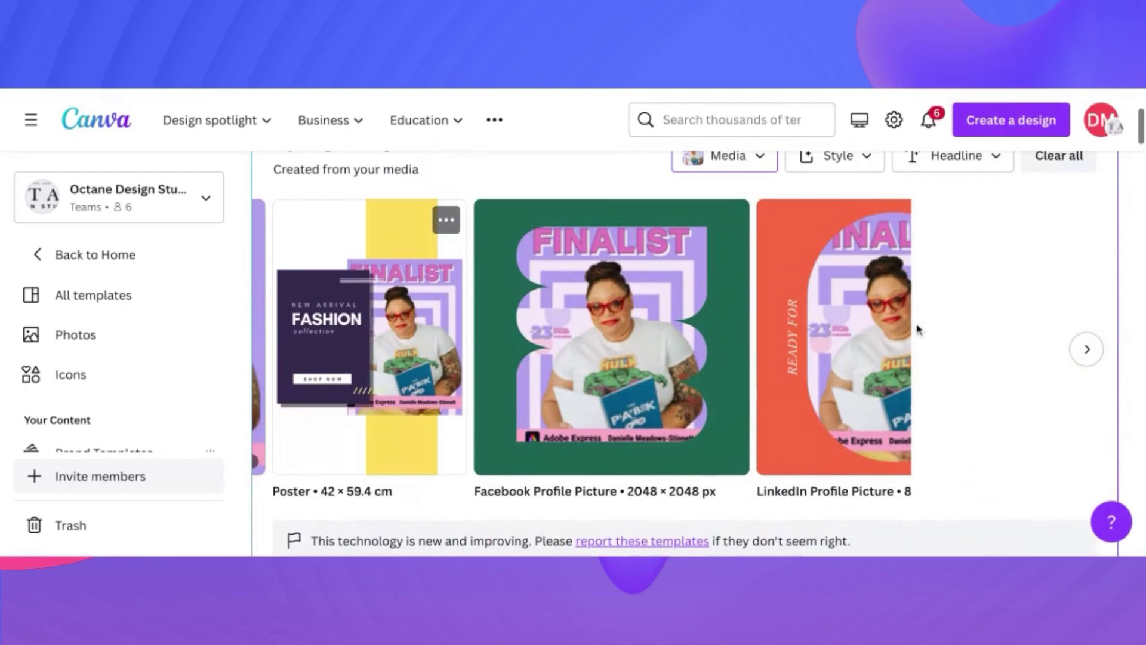
pyautogui.hscroll(2, 649, 332)
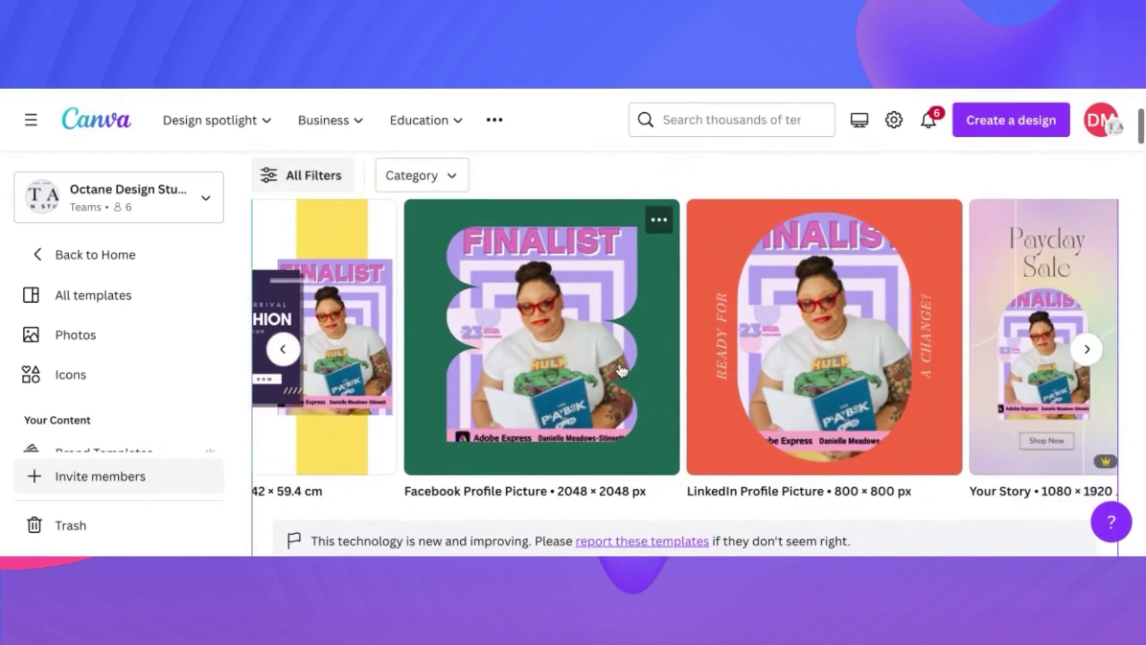
pyautogui.hscroll(3, 831, 404)
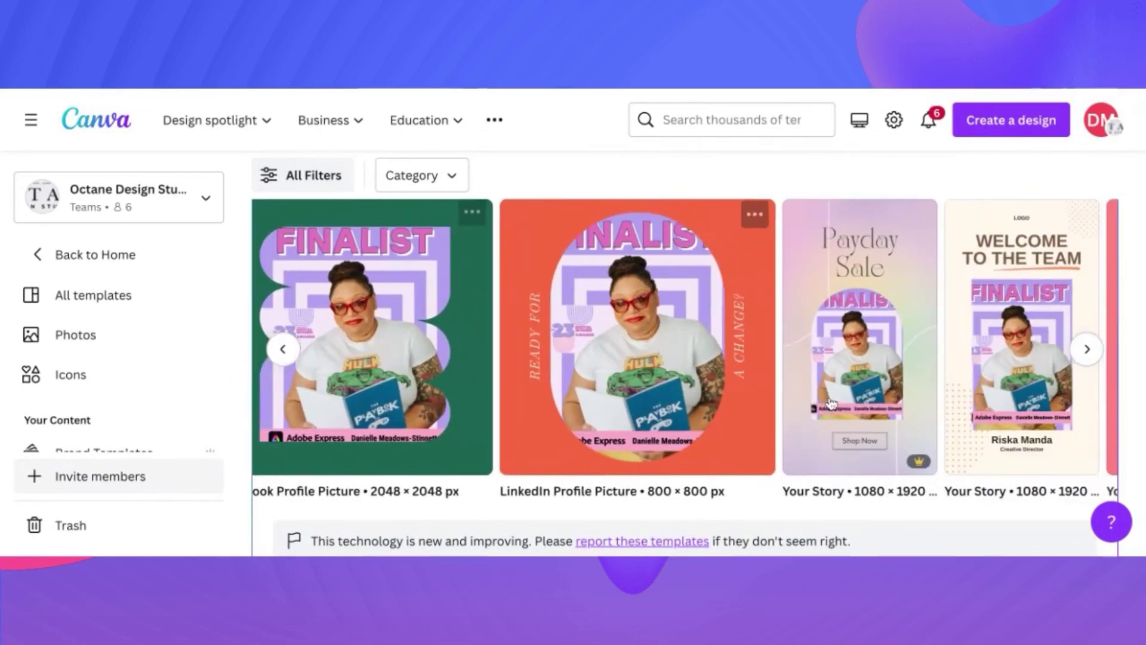
pyautogui.hscroll(3, 876, 339)
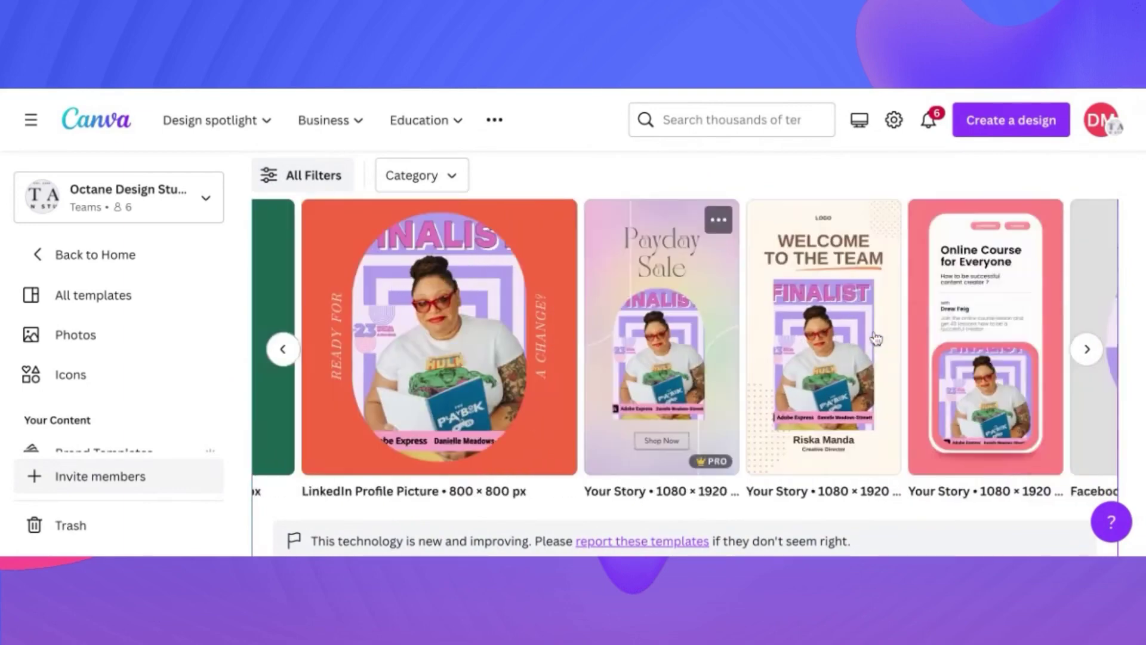
pyautogui.hscroll(3, 876, 339)
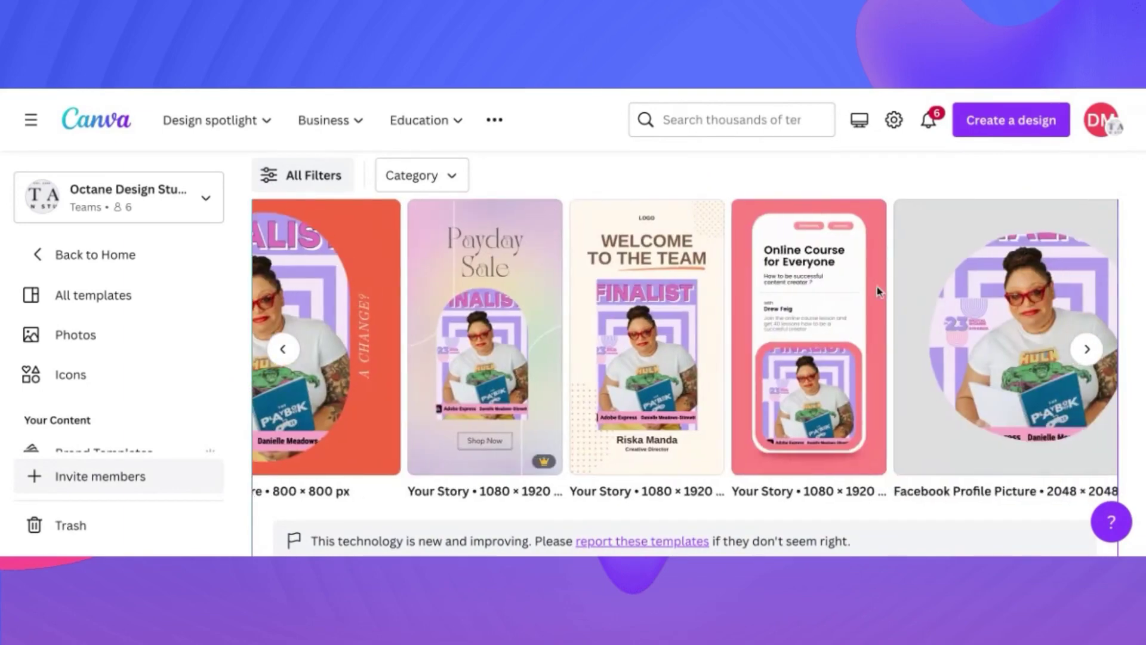
pyautogui.hscroll(2, 854, 334)
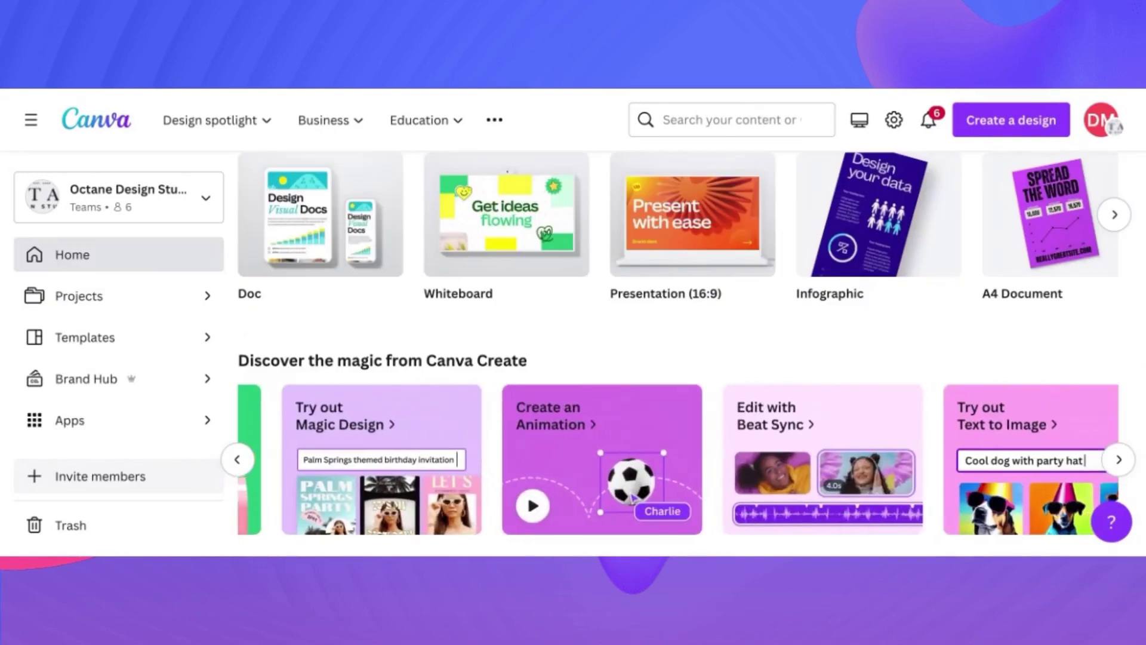
# Step: Record the bee flying up from the flower, choose Smooth movement, and return the speed to slowest
pyautogui.scroll(-1, 675, 456)
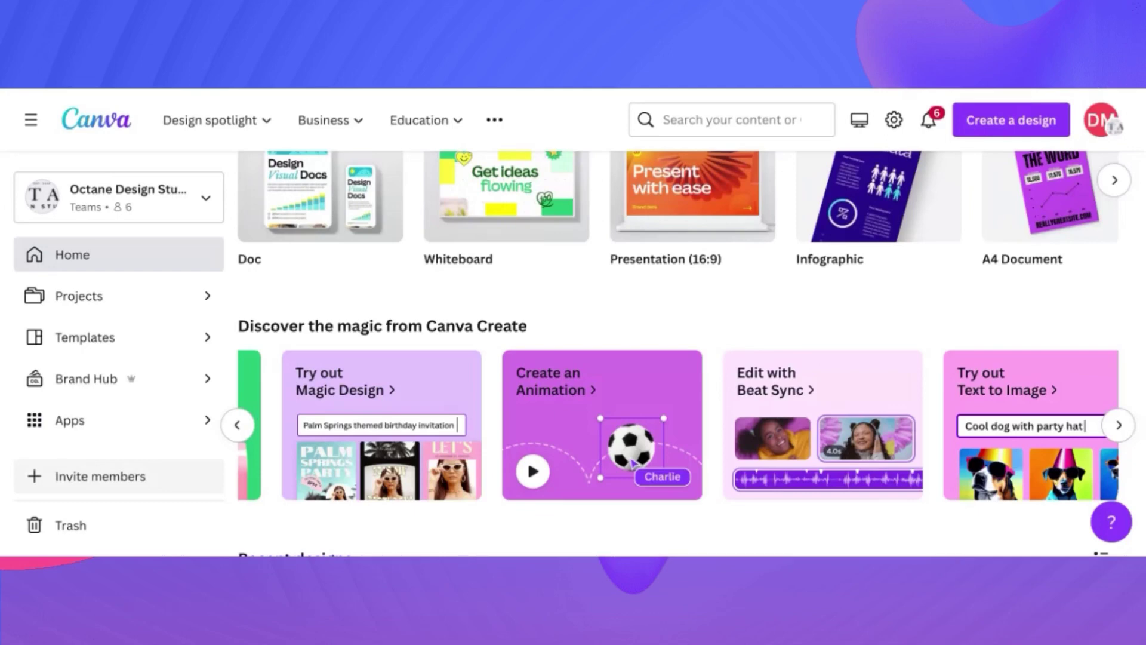
pyautogui.click(633, 463)
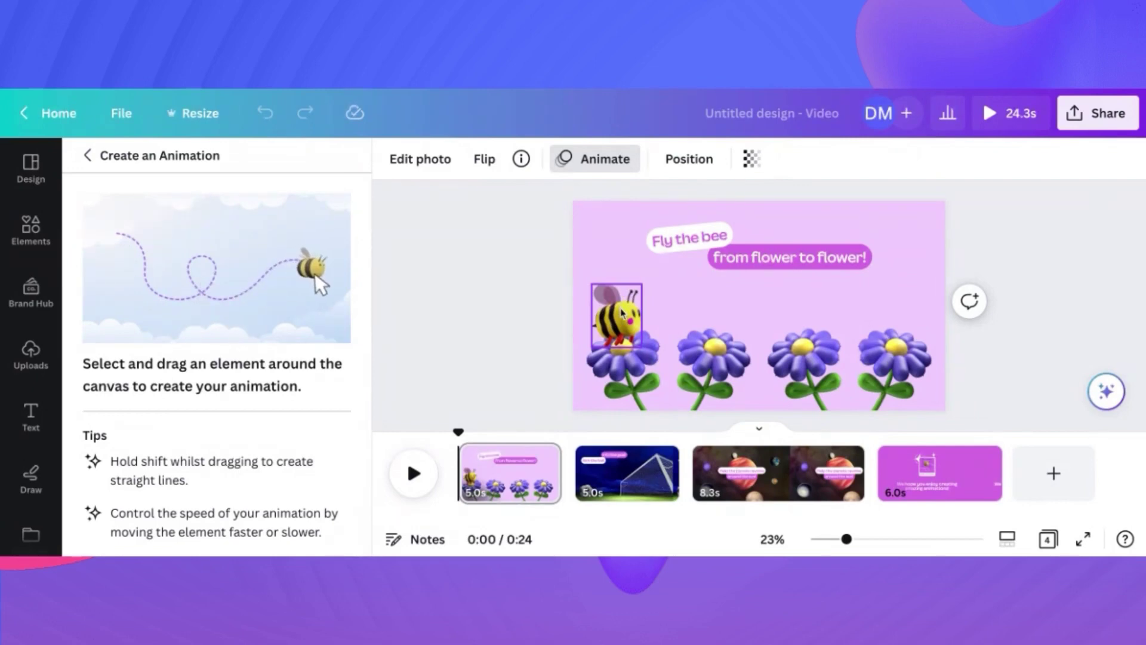
pyautogui.moveTo(621, 311)
pyautogui.mouseDown()
pyautogui.moveTo(619, 270)
pyautogui.moveTo(642, 257)
pyautogui.moveTo(680, 310)
pyautogui.moveTo(717, 318)
pyautogui.moveTo(765, 283)
pyautogui.moveTo(761, 247)
pyautogui.moveTo(707, 274)
pyautogui.moveTo(735, 305)
pyautogui.moveTo(761, 292)
pyautogui.moveTo(755, 310)
pyautogui.moveTo(811, 331)
pyautogui.moveTo(866, 269)
pyautogui.moveTo(862, 239)
pyautogui.moveTo(841, 222)
pyautogui.moveTo(793, 239)
pyautogui.mouseUp()
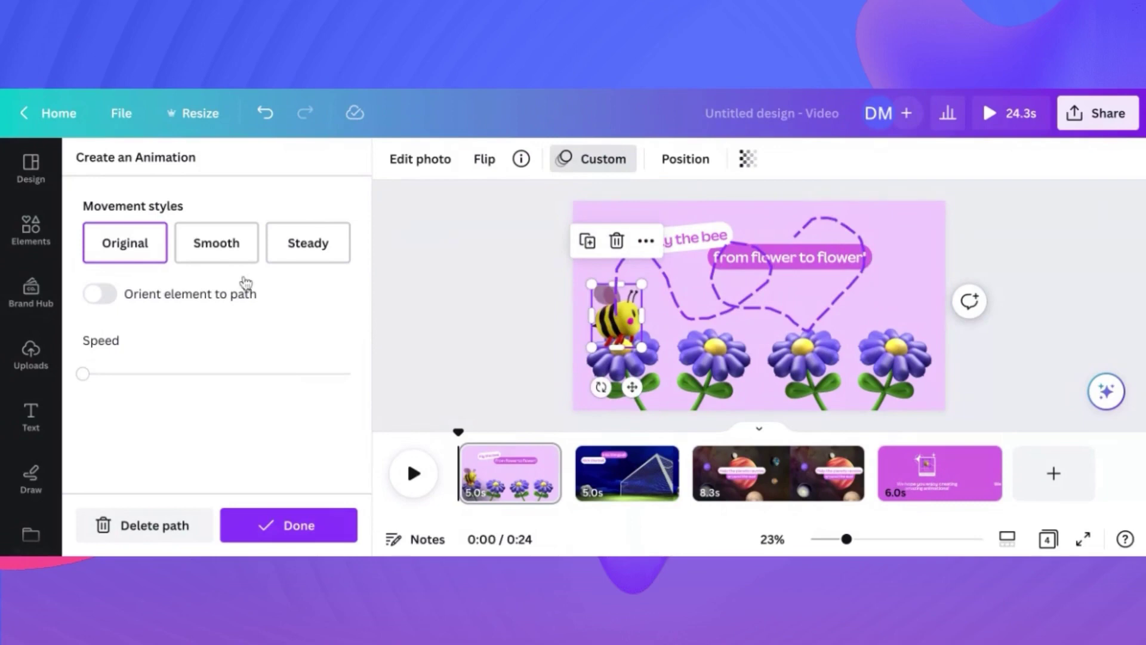
pyautogui.click(197, 254)
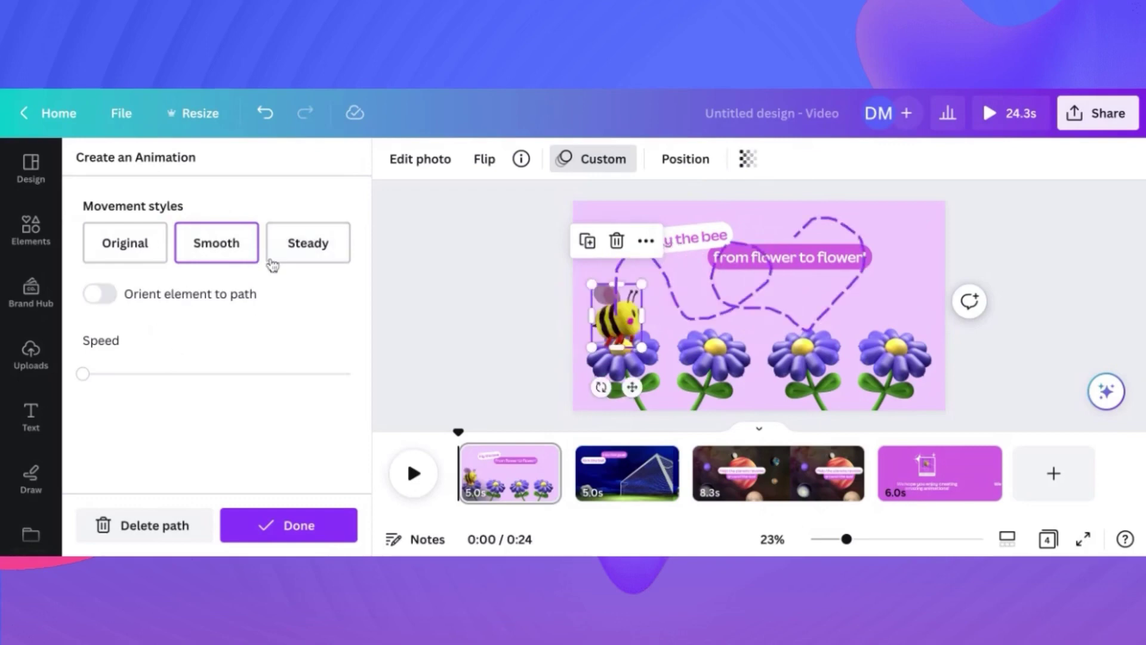
pyautogui.click(215, 375)
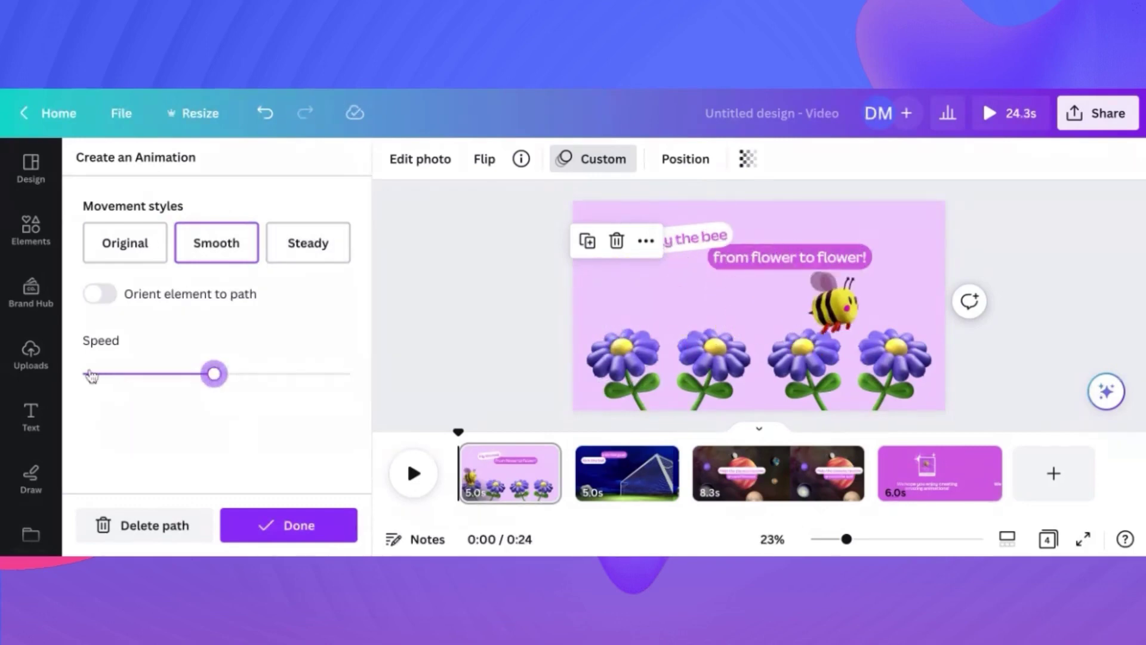
pyautogui.click(91, 375)
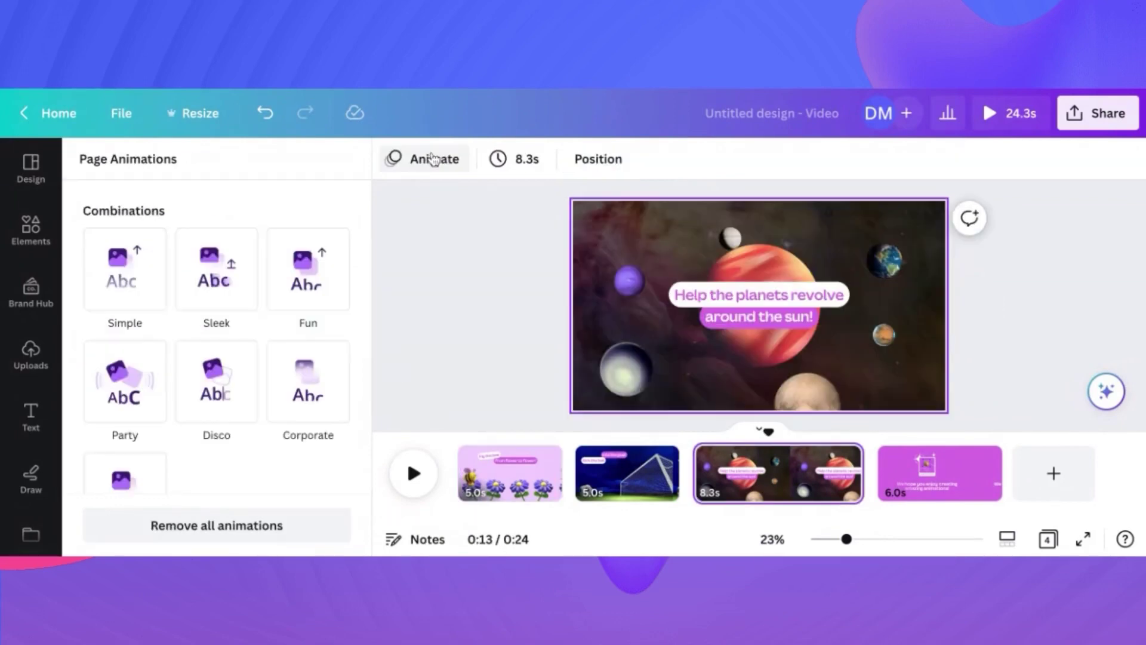
# Step: Select the lower-left planet and start recording a custom animation for it
pyautogui.click(641, 378)
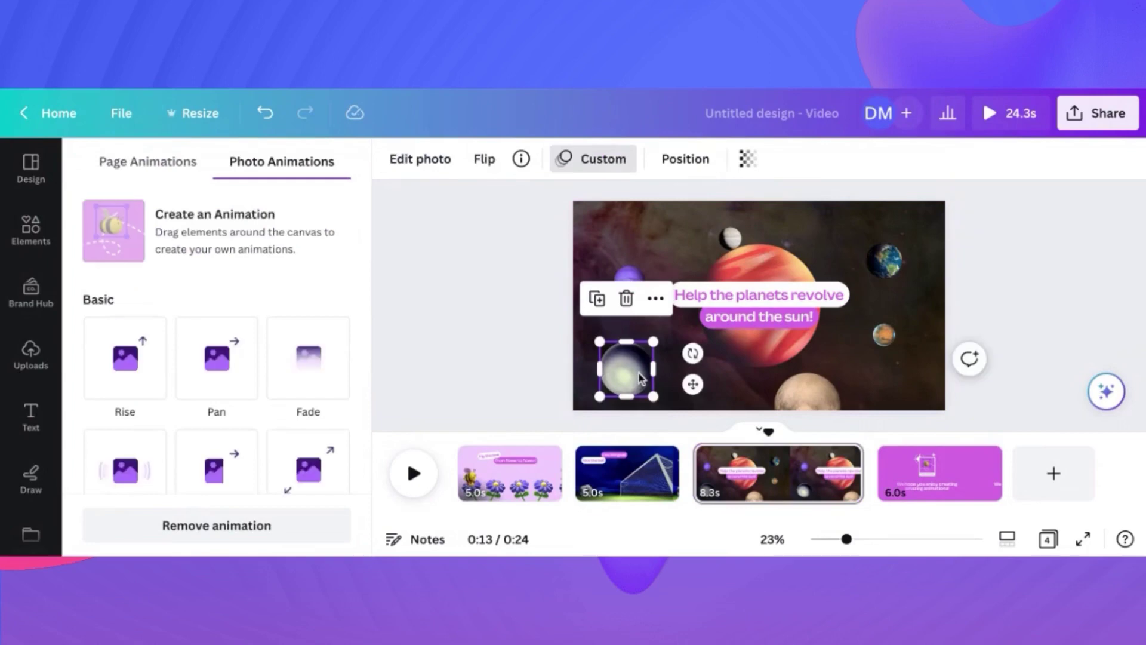
pyautogui.click(234, 234)
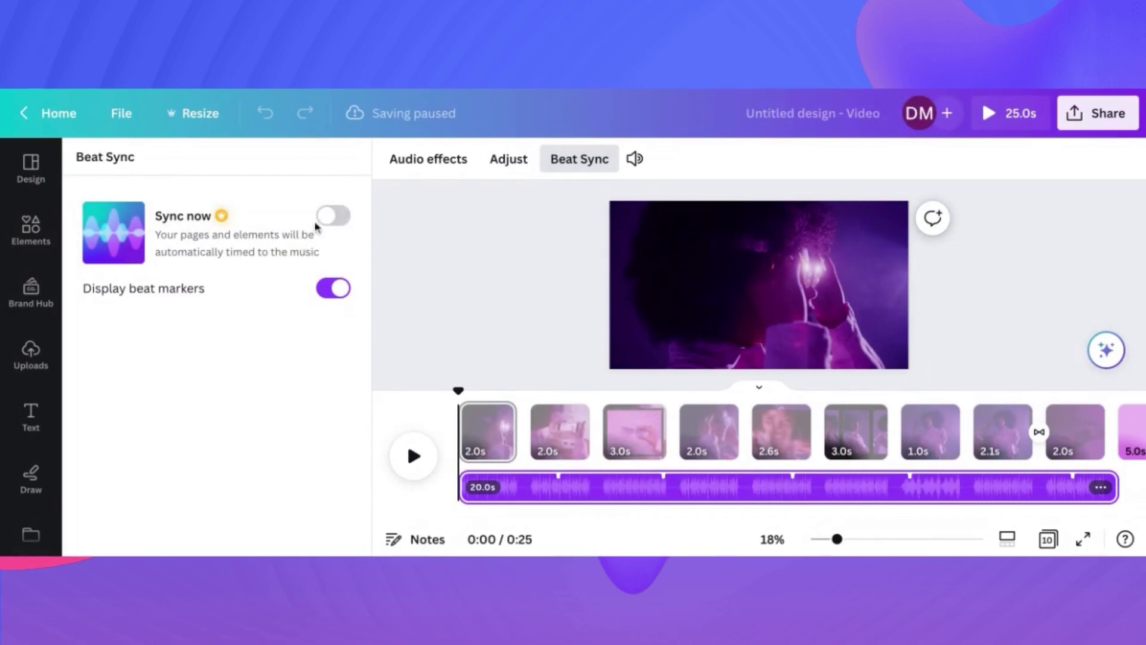
# Step: Switch on Beat Sync's 'Sync now' so the clips match the soundtrack's beat, trimming the video to 0:20
pyautogui.click(332, 216)
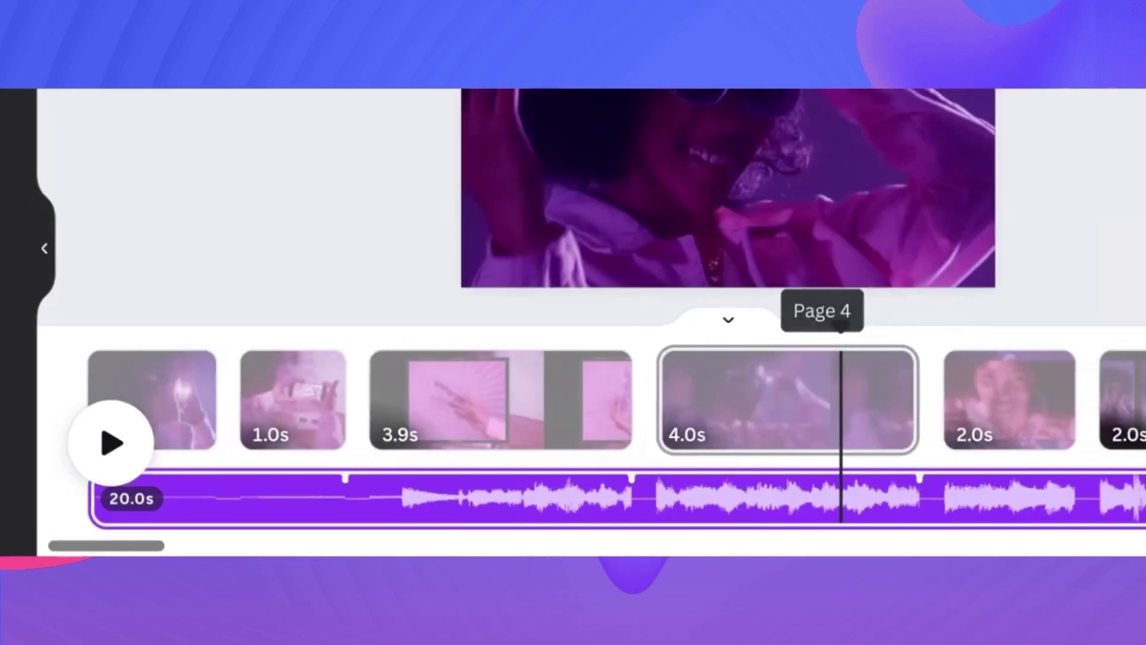
pyautogui.hscroll(3, 867, 425)
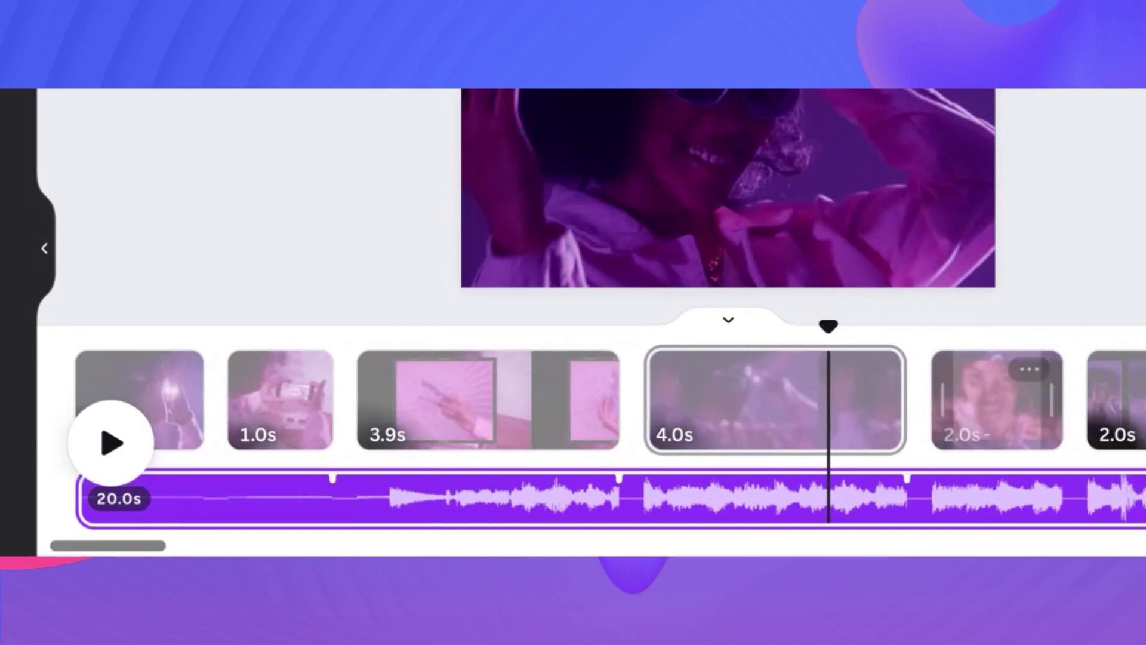
pyautogui.hscroll(4, 896, 398)
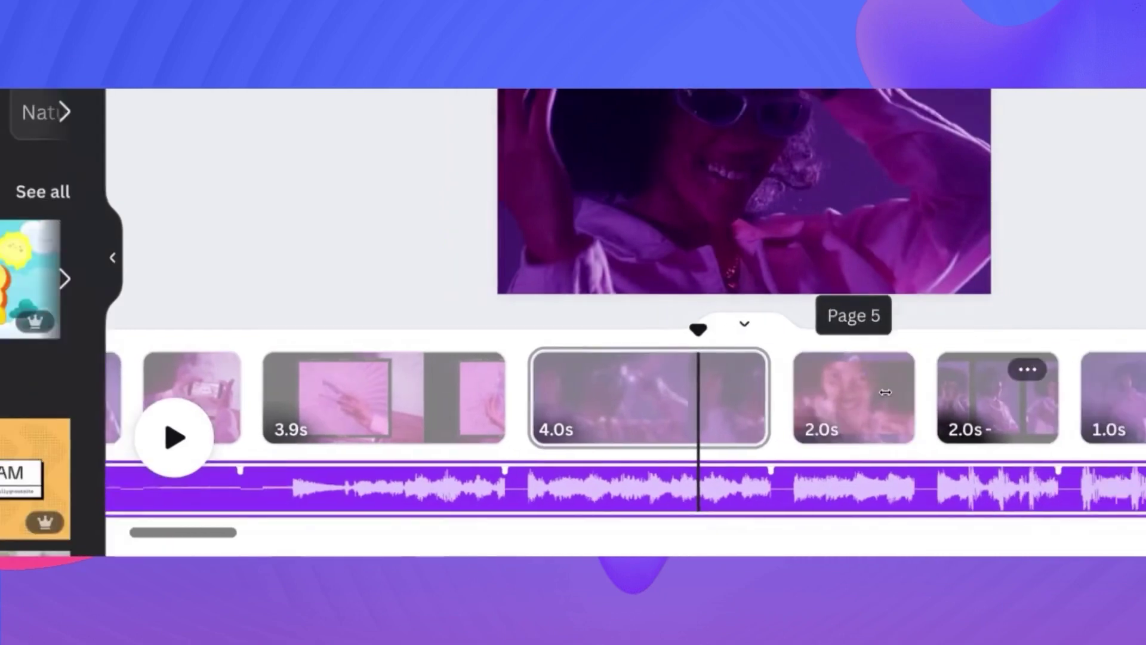
pyautogui.hscroll(5, 885, 392)
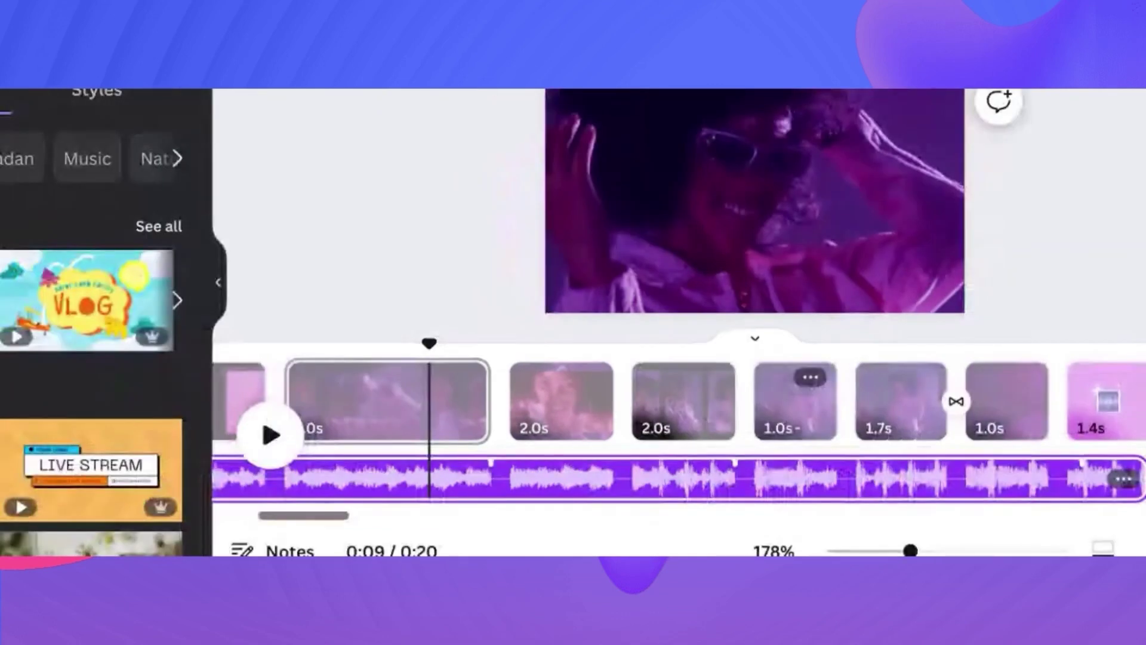
# Step: Add a blank page after the 1.0s clip, delete it again, and clear the selection
pyautogui.hotkey('ctrl', 'Return')
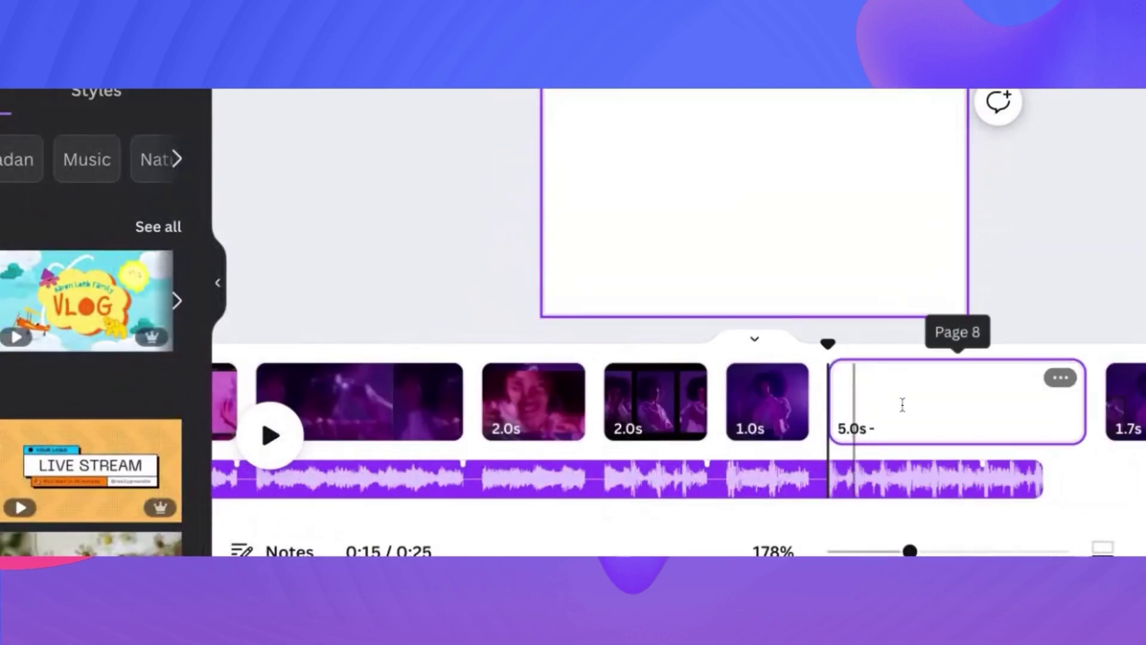
pyautogui.press('Delete')
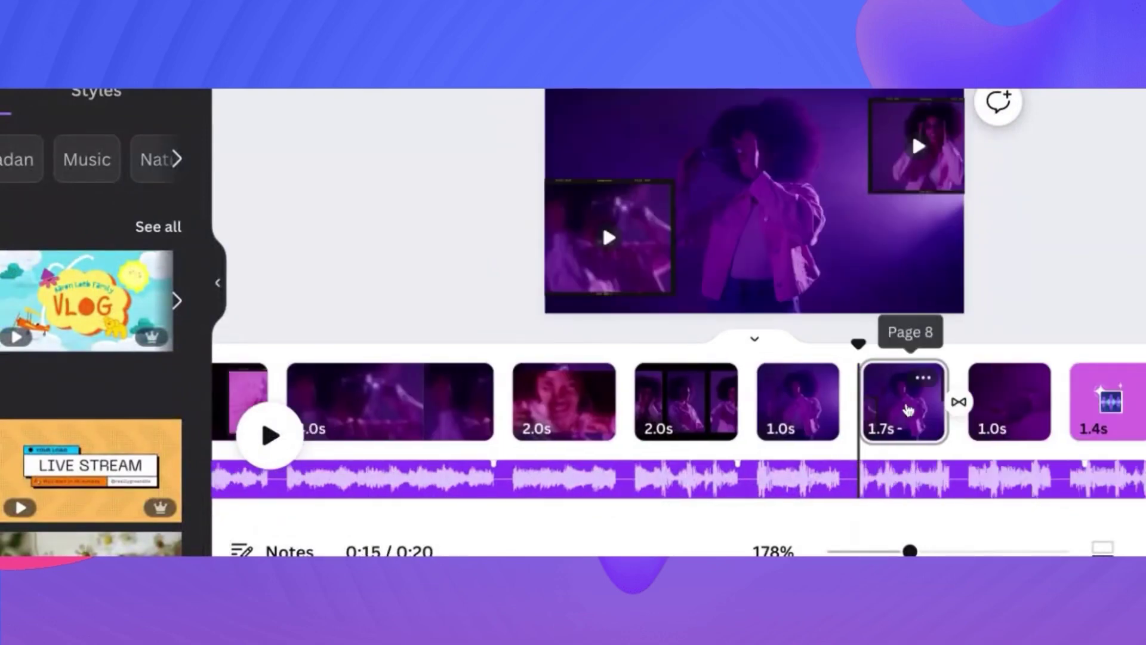
pyautogui.click(1031, 302)
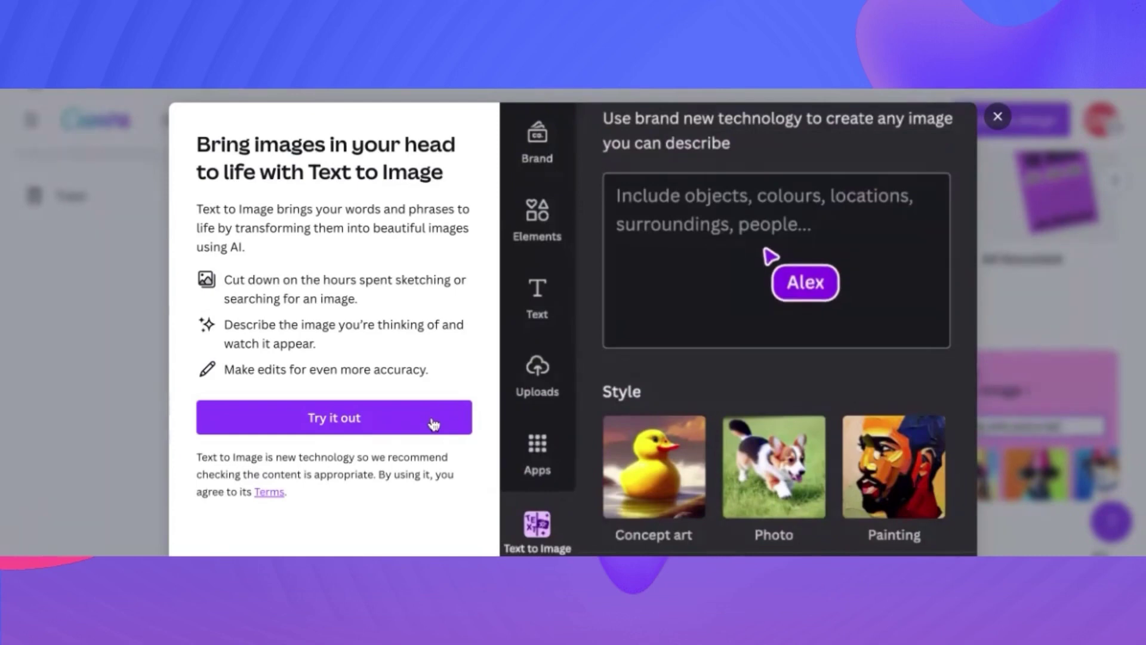
pyautogui.click(435, 423)
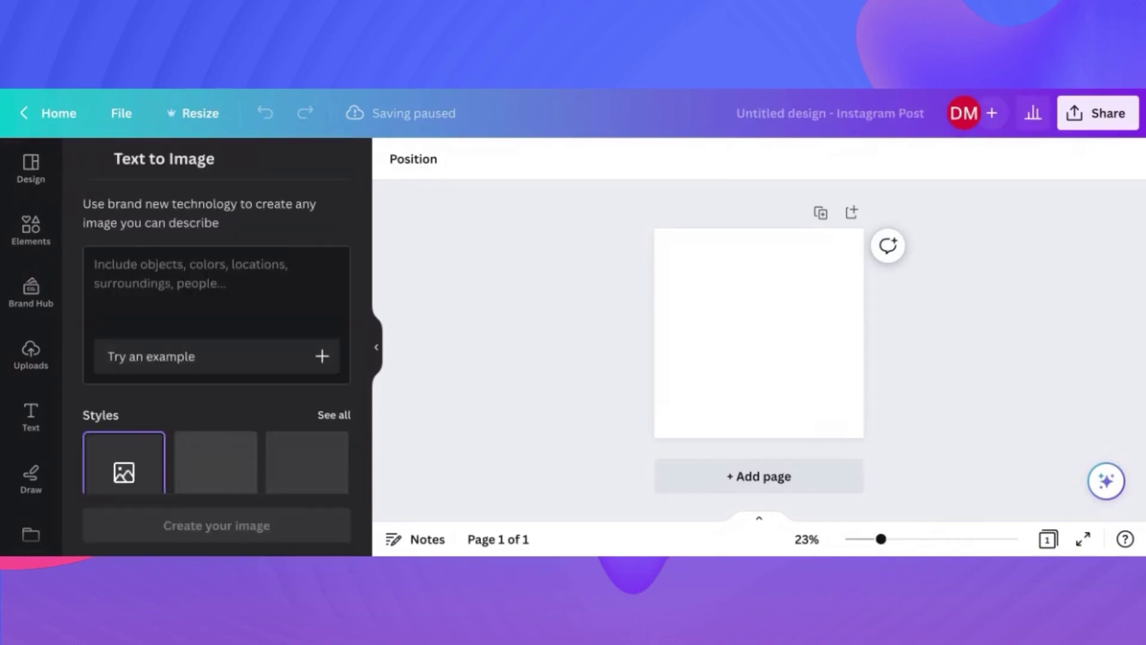
pyautogui.click(198, 290)
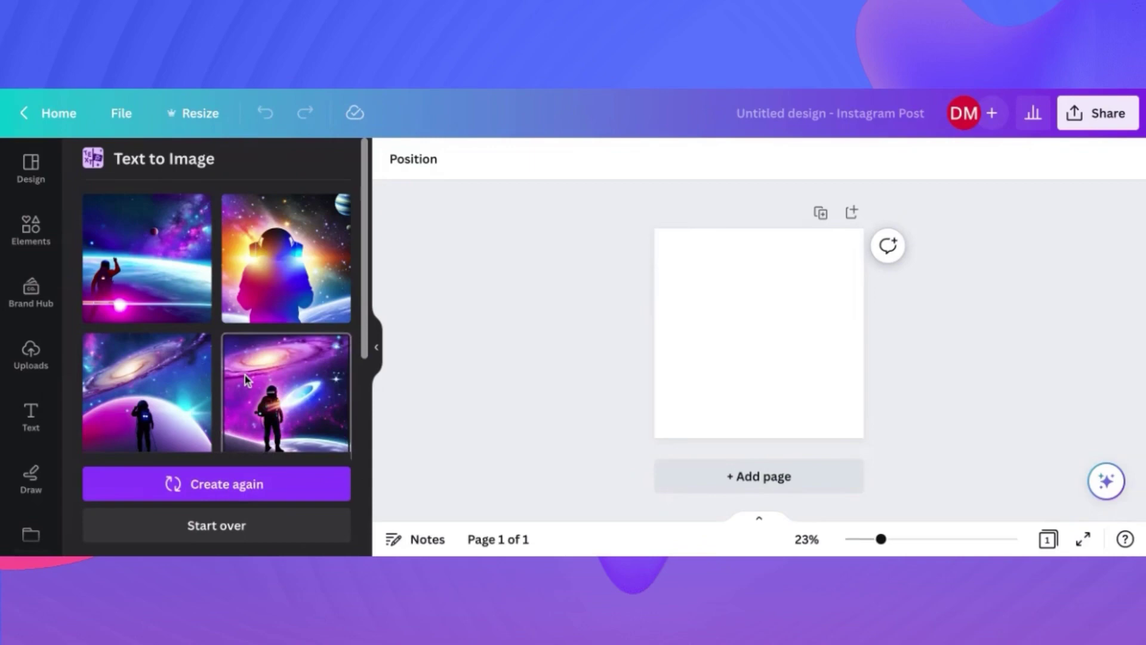
pyautogui.scroll(-4, 245, 375)
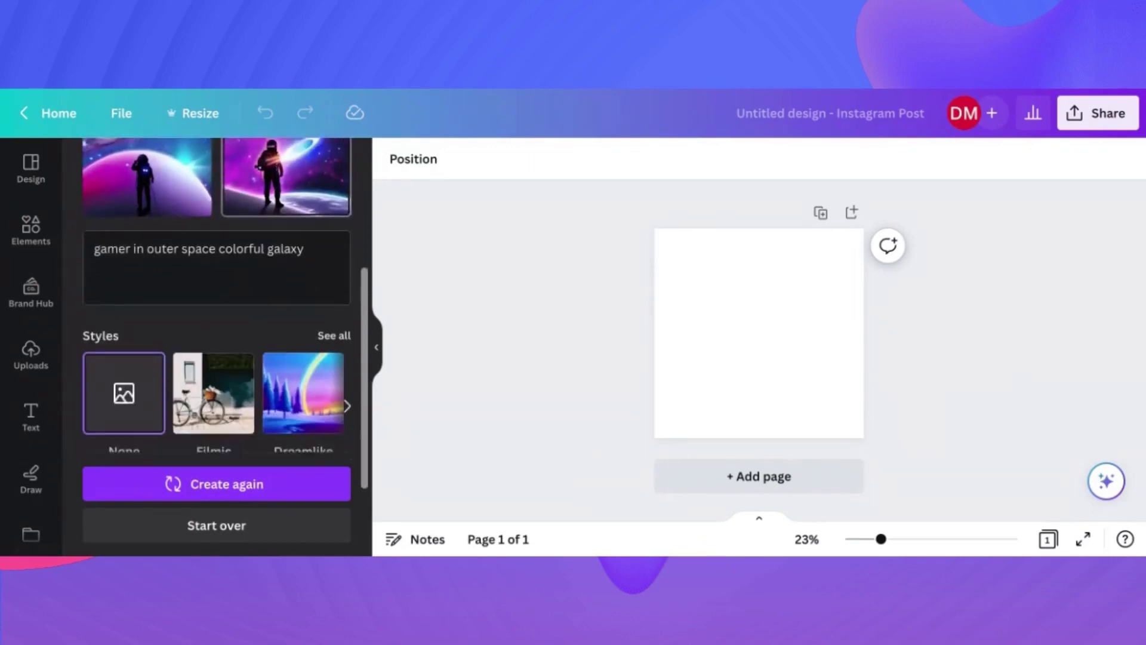
pyautogui.scroll(-2, 244, 375)
pyautogui.scroll(2, 216, 347)
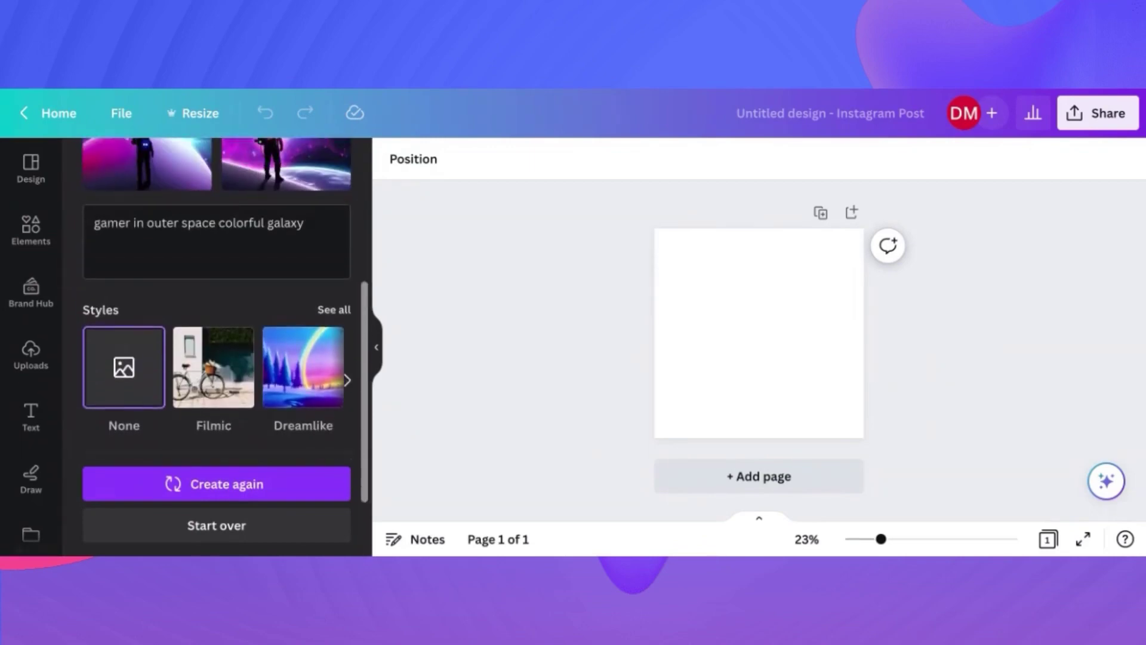
pyautogui.scroll(4, 225, 325)
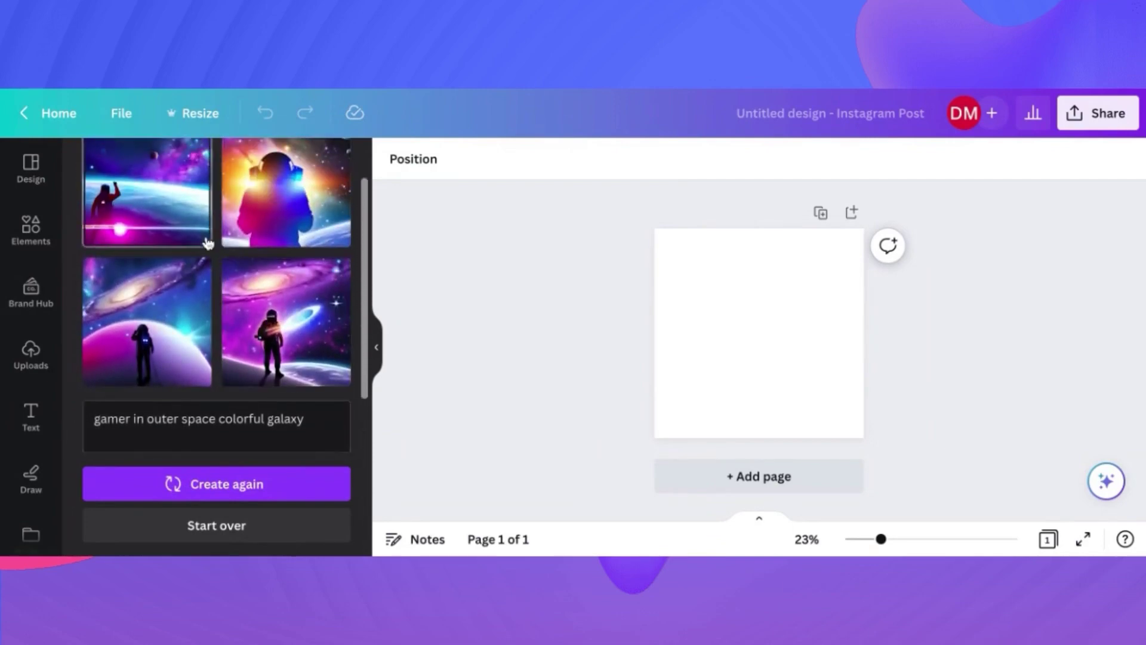
pyautogui.scroll(-7, 205, 243)
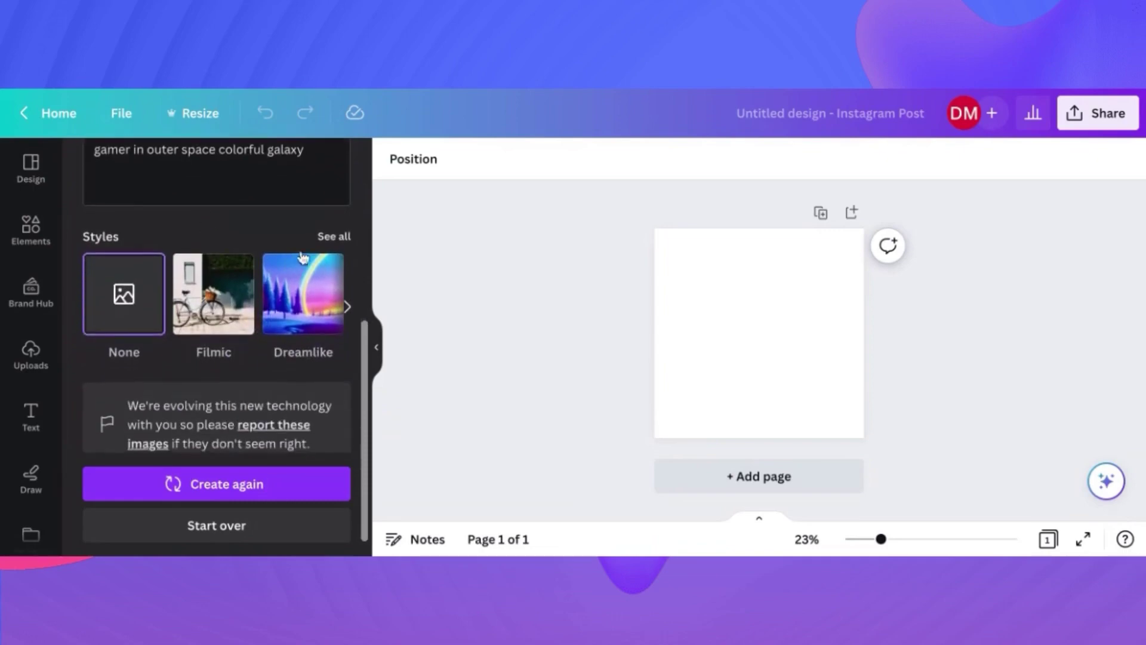
# Step: Browse the full list of Text to Image styles for the anime look
pyautogui.click(339, 237)
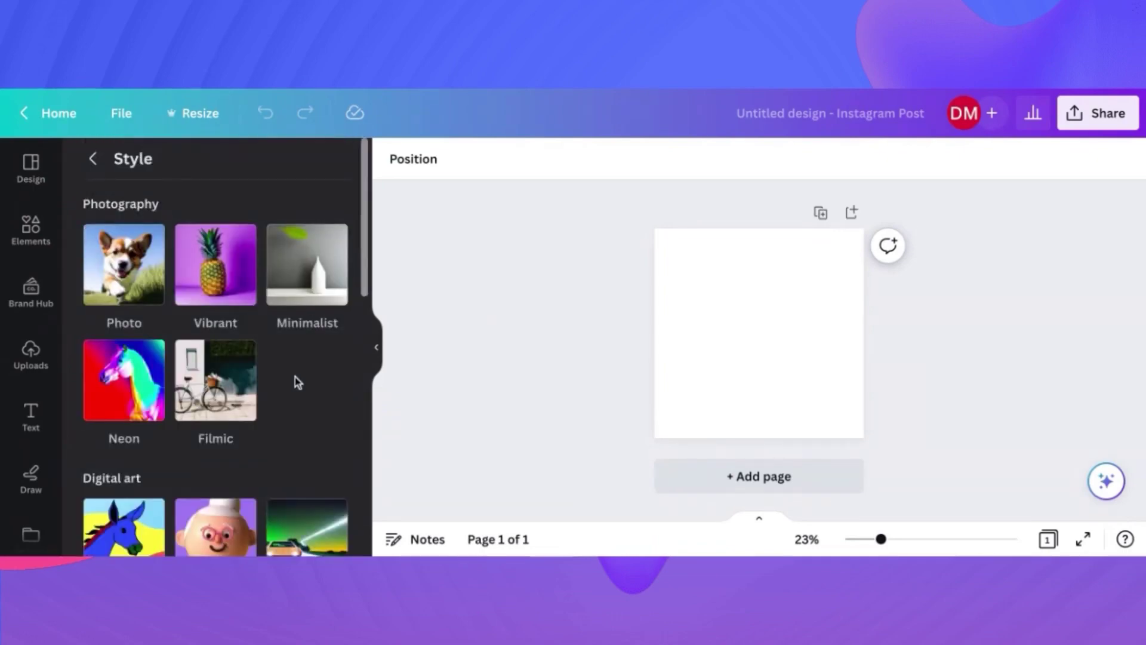
pyautogui.scroll(-1, 295, 377)
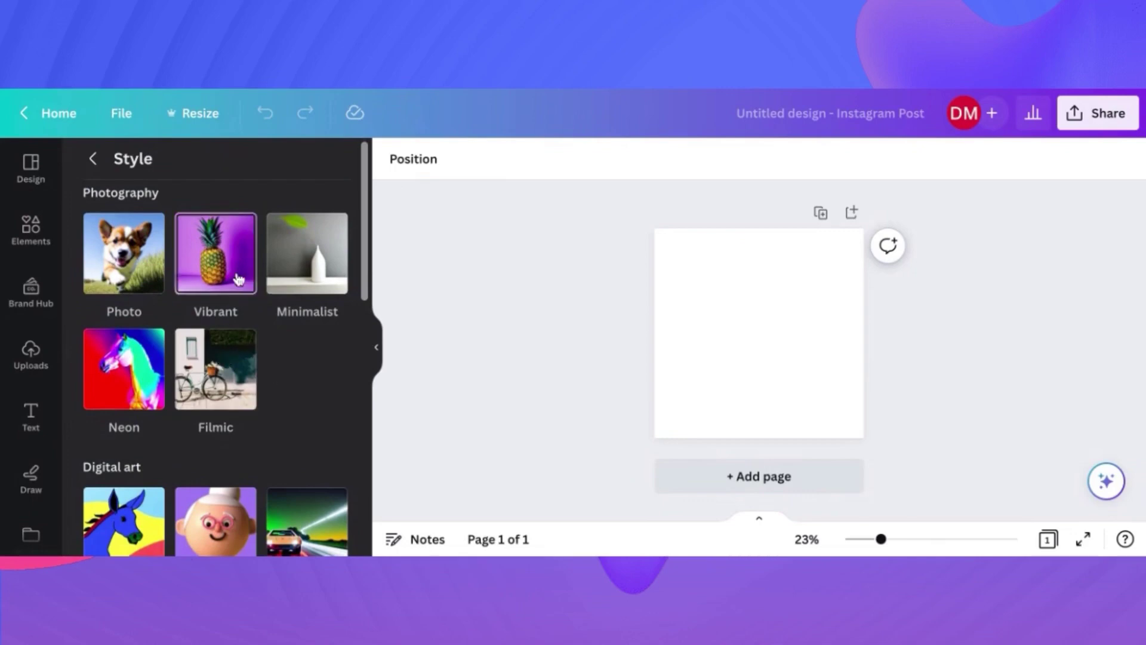
pyautogui.scroll(-4, 270, 421)
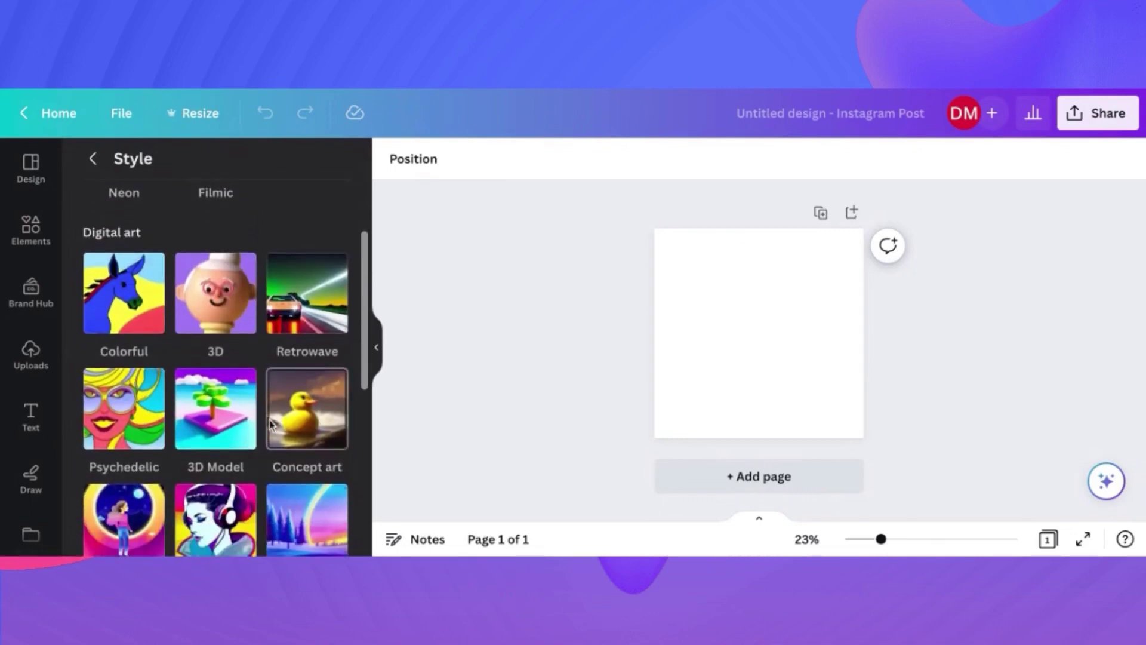
pyautogui.scroll(5, 270, 421)
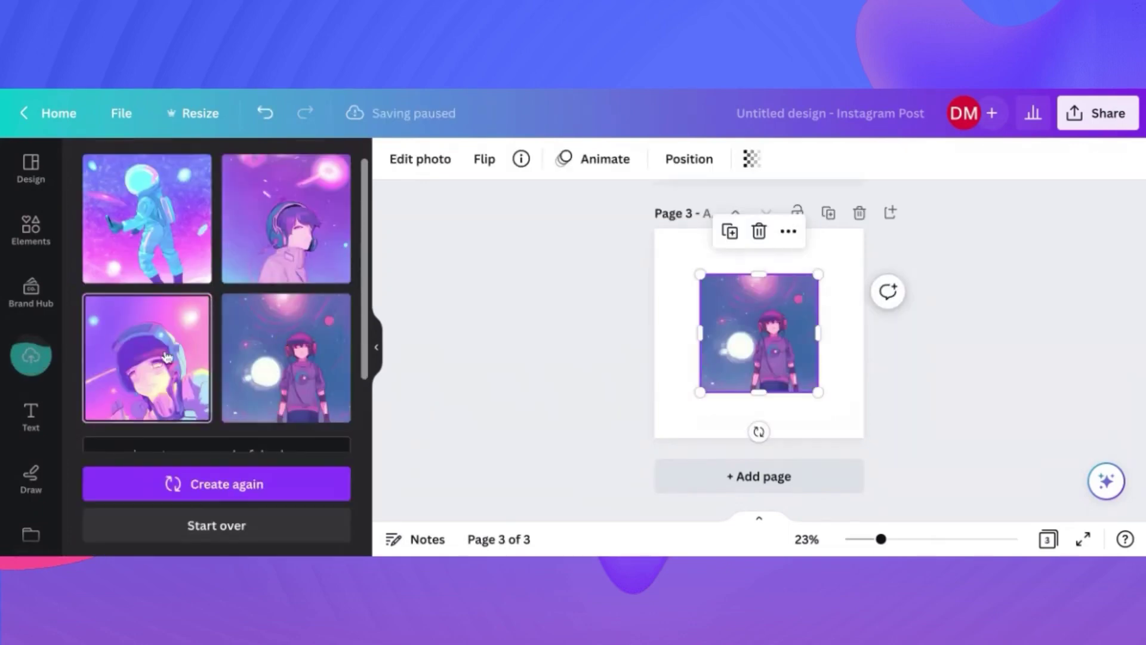
# Step: Stretch the anime gamer-in-galaxy image to fill page 3 and deselect it
pyautogui.moveTo(700, 274); pyautogui.dragTo(654, 228)
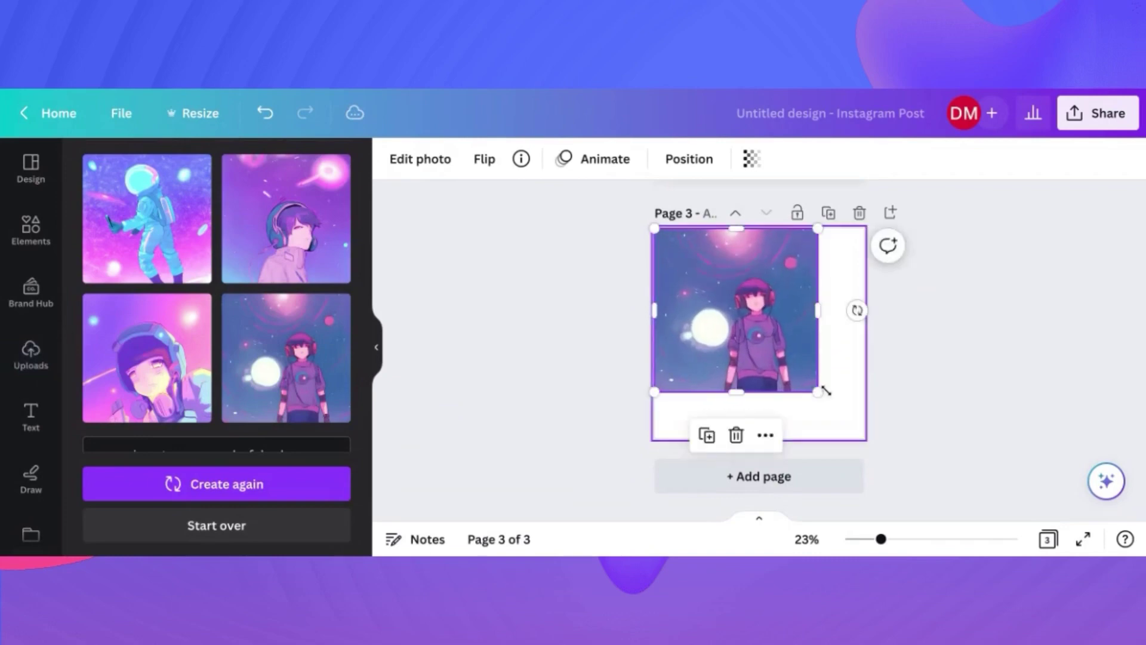
pyautogui.moveTo(818, 392); pyautogui.dragTo(864, 437)
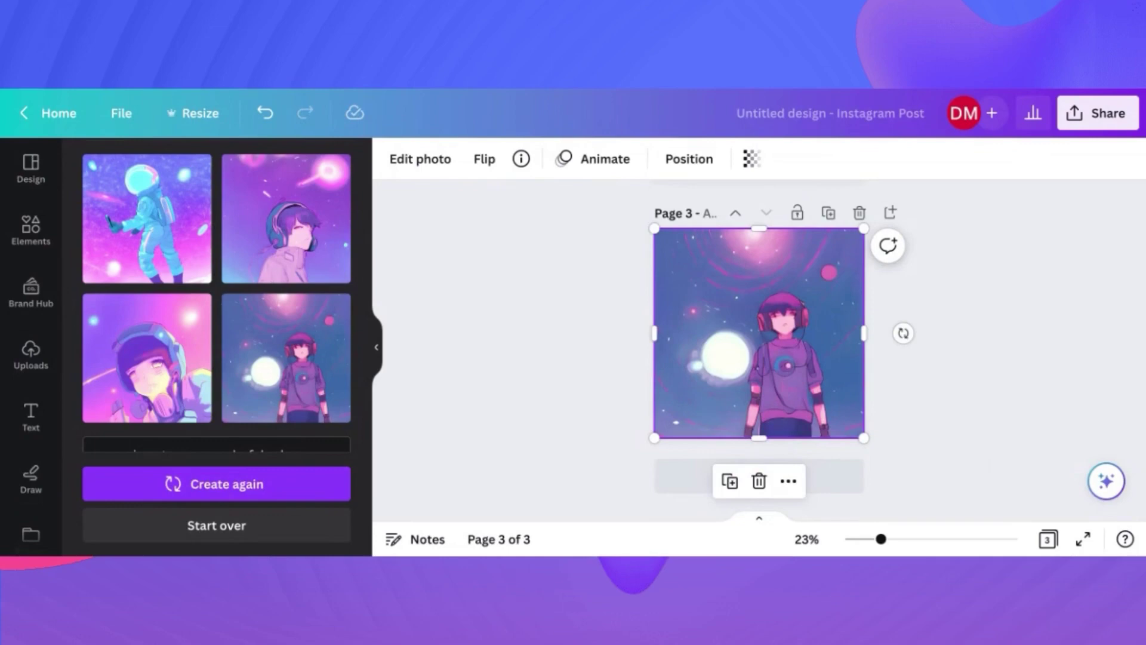
pyautogui.click(965, 370)
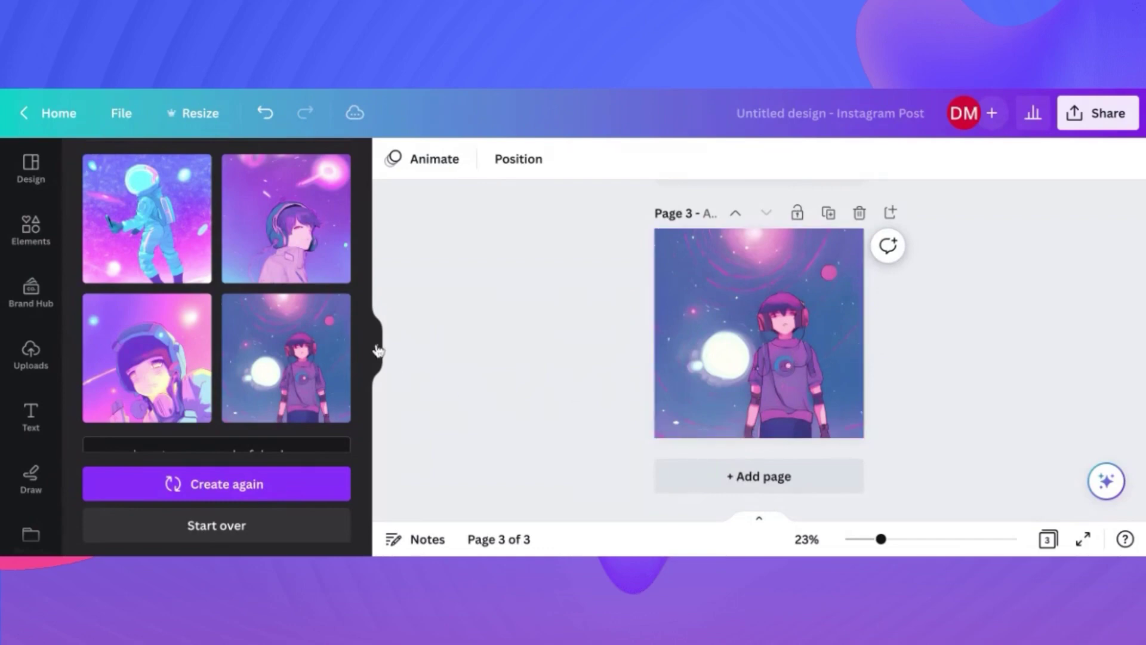
pyautogui.scroll(-4, 286, 359)
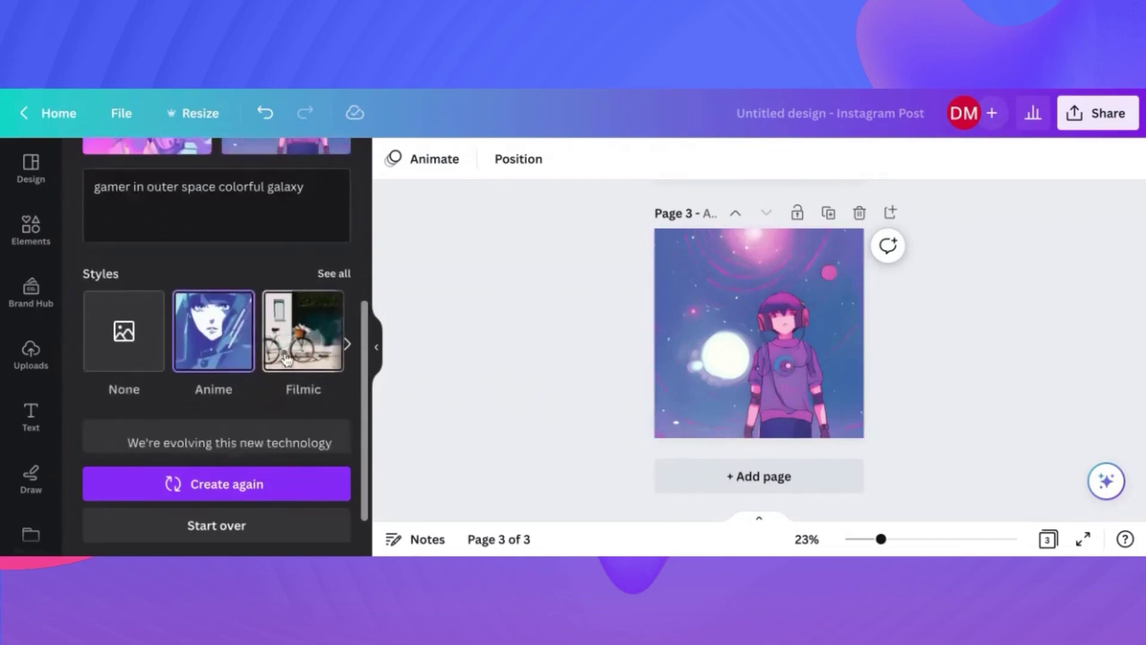
pyautogui.scroll(3, 287, 359)
pyautogui.scroll(3, 216, 334)
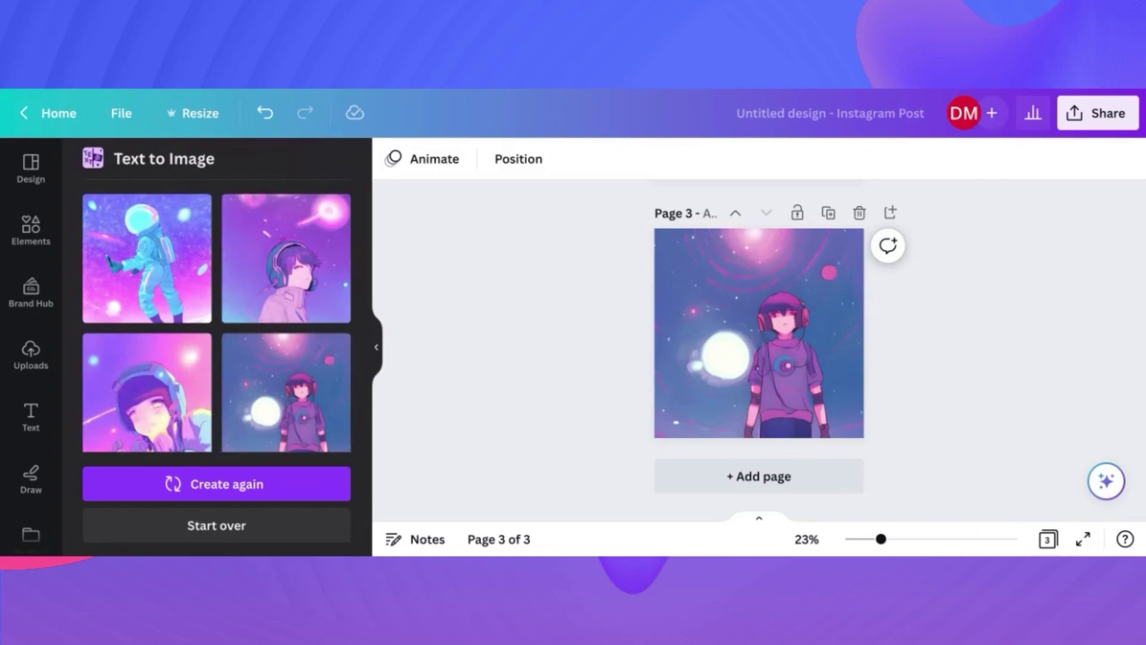
# Step: Generate 3D-style images for the prompt 'kids hair product'
pyautogui.scroll(-3, 235, 259)
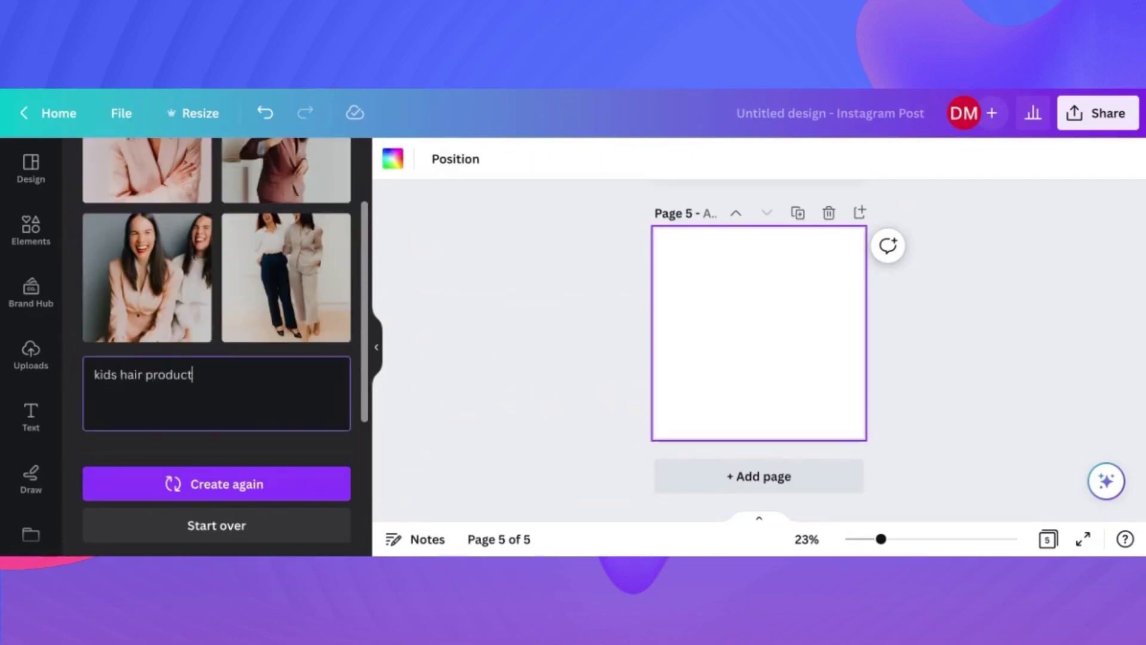
pyautogui.scroll(-5, 271, 466)
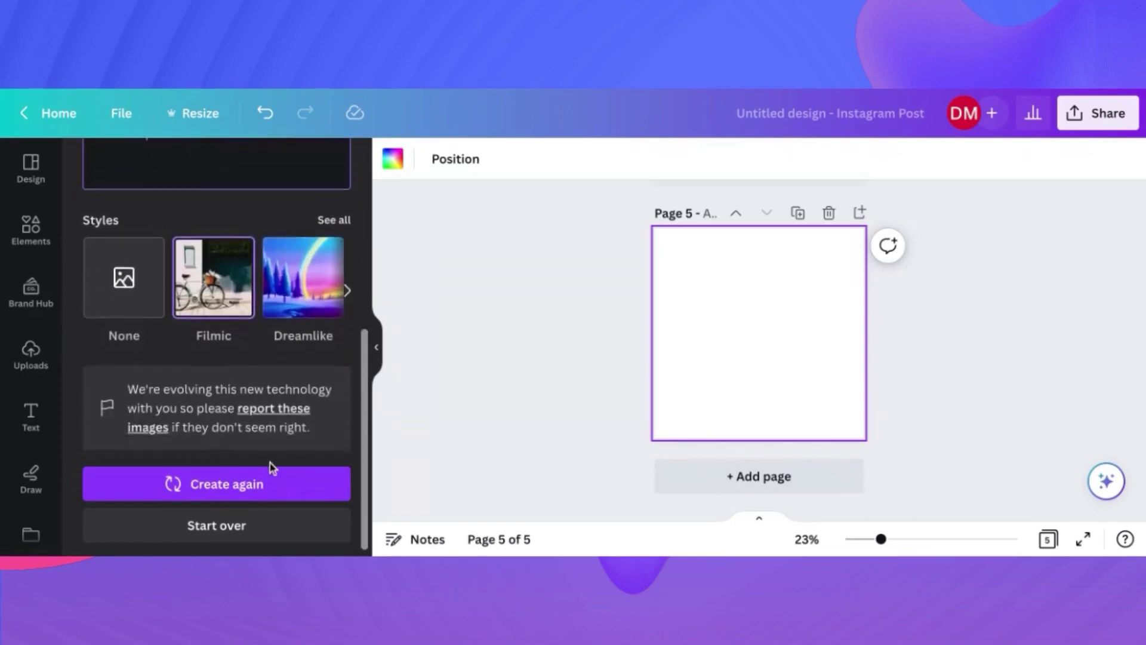
pyautogui.click(342, 210)
pyautogui.scroll(-3, 256, 336)
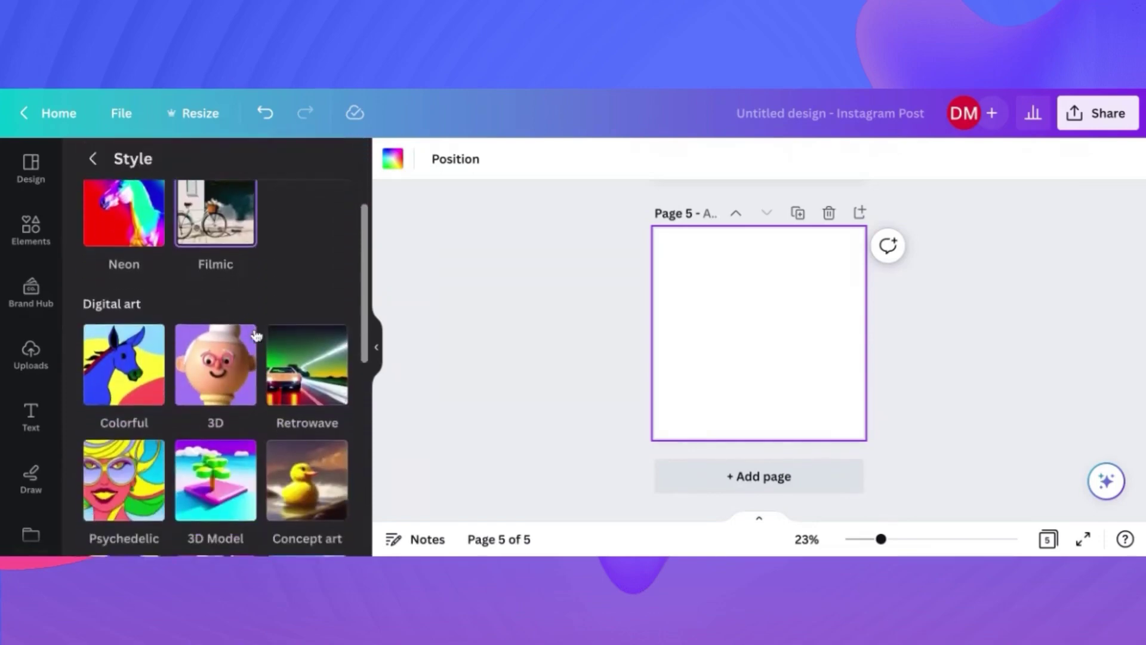
pyautogui.scroll(-1, 236, 310)
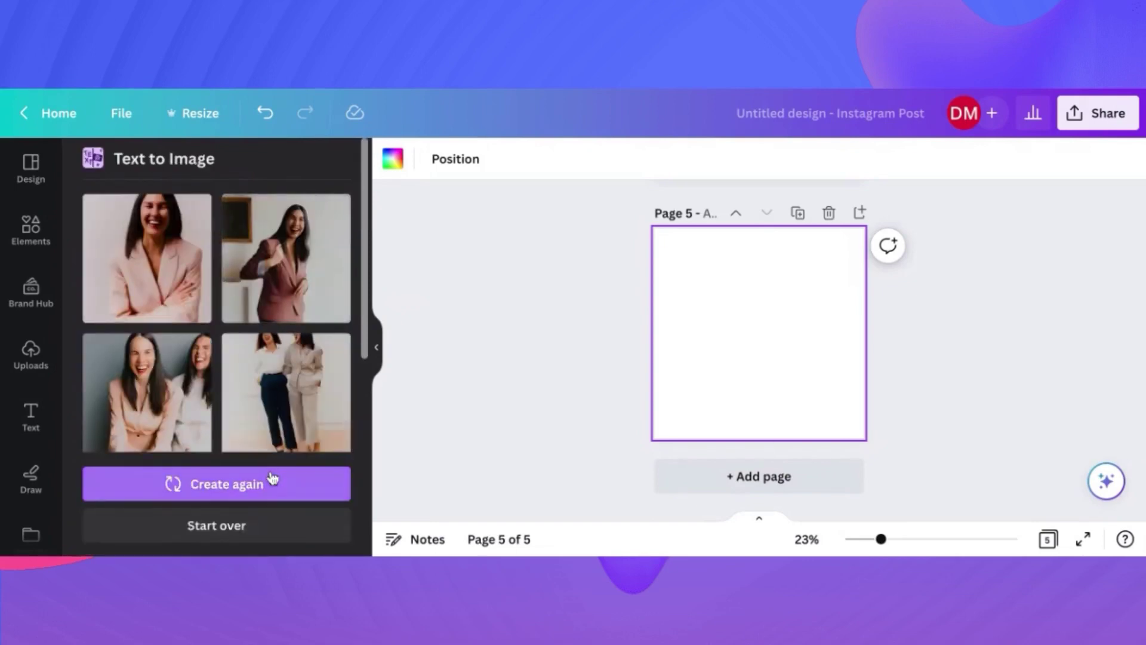
pyautogui.click(273, 478)
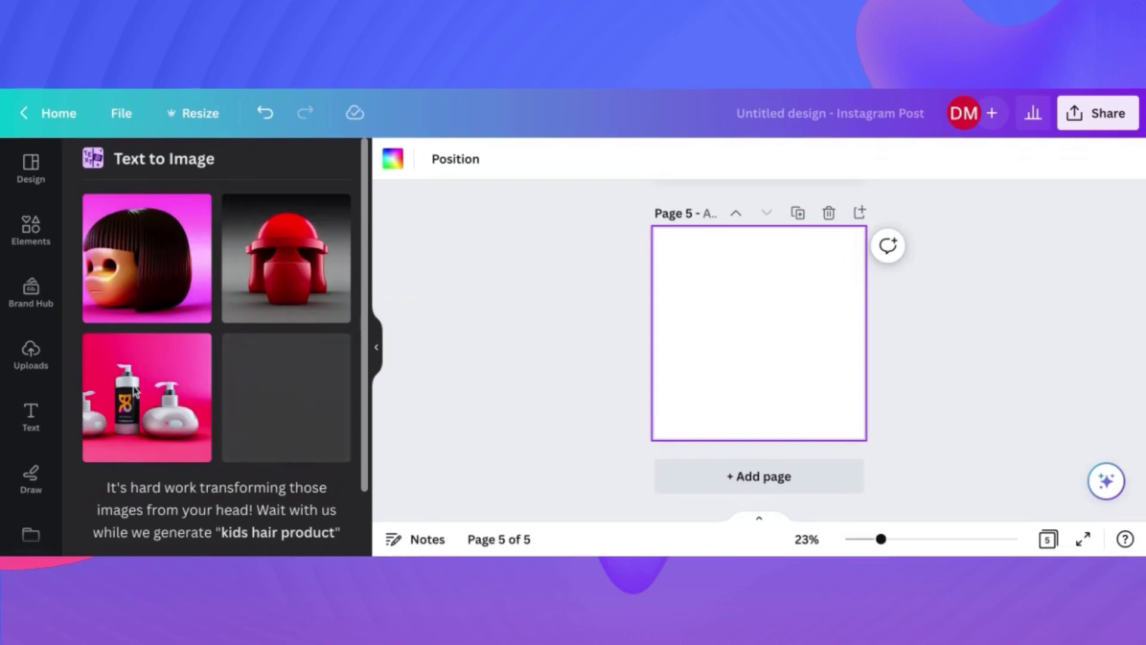
# Step: Place the fourth generated image on page 5 and stretch it to fill the page
pyautogui.scroll(-1, 142, 372)
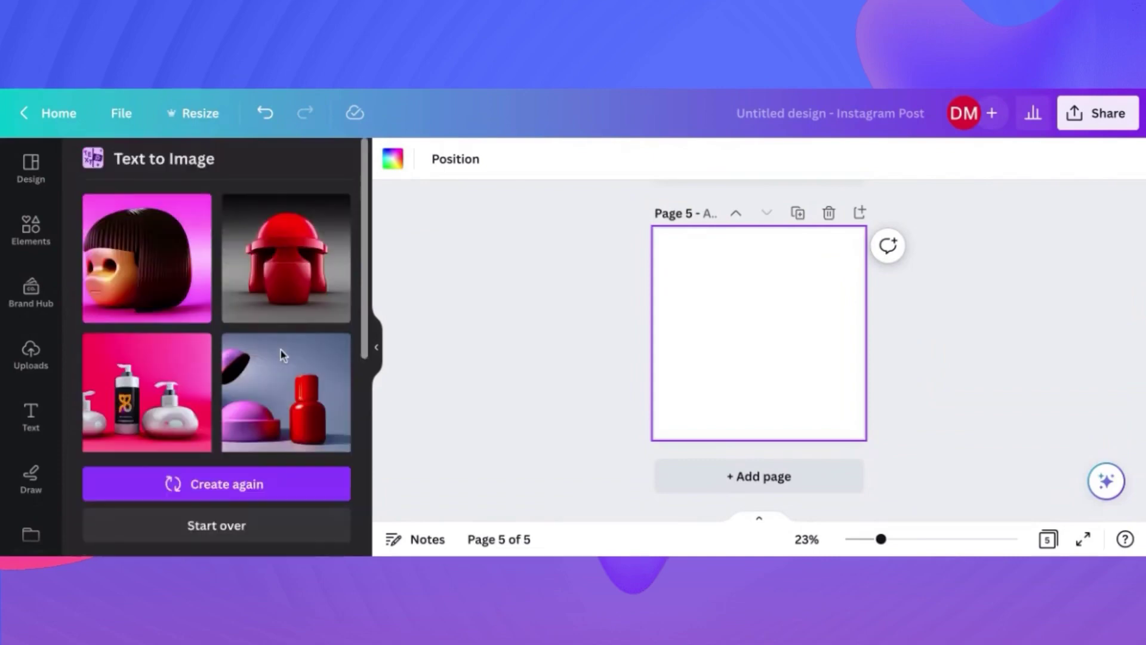
pyautogui.click(286, 401)
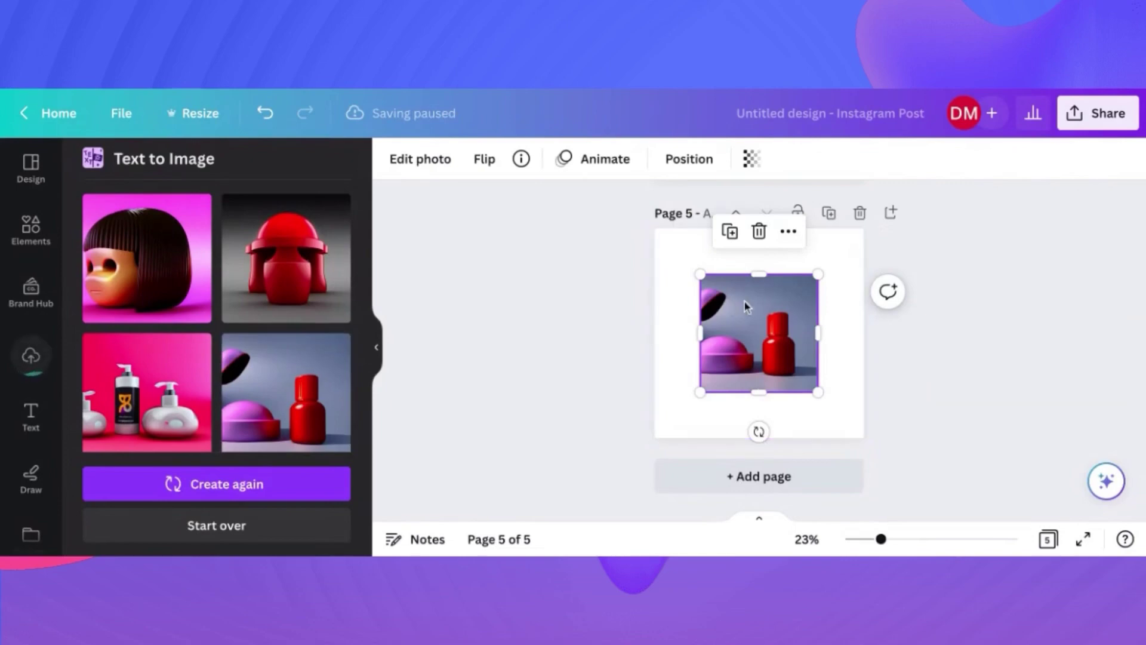
pyautogui.moveTo(744, 302); pyautogui.dragTo(744, 300)
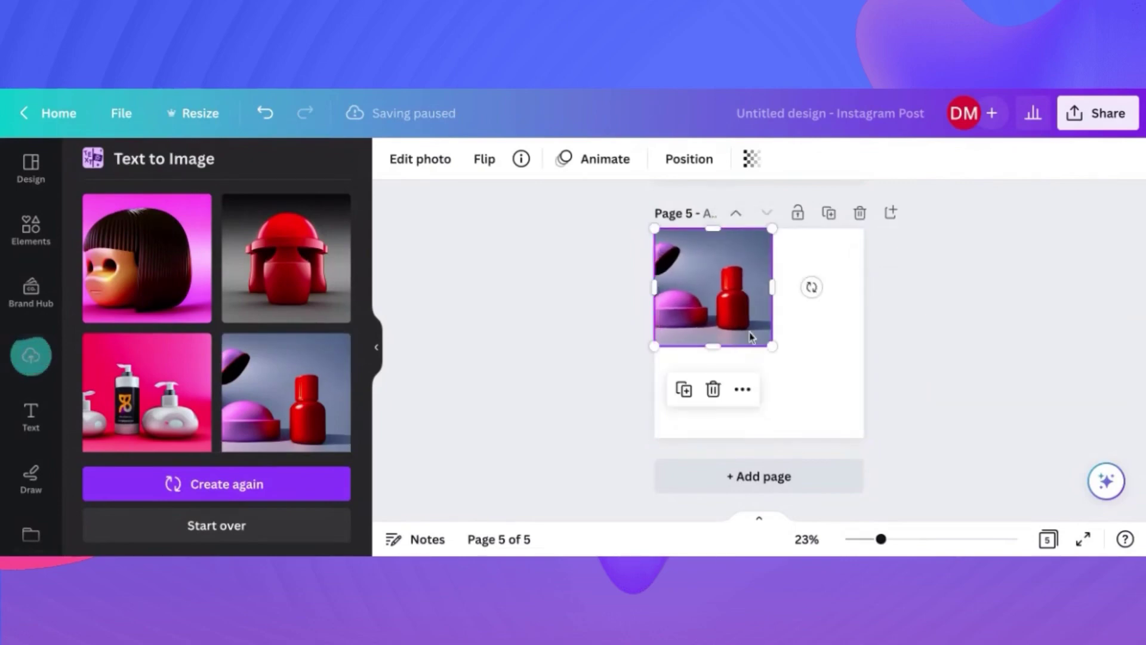
pyautogui.moveTo(772, 345); pyautogui.dragTo(864, 438)
pyautogui.click(888, 412)
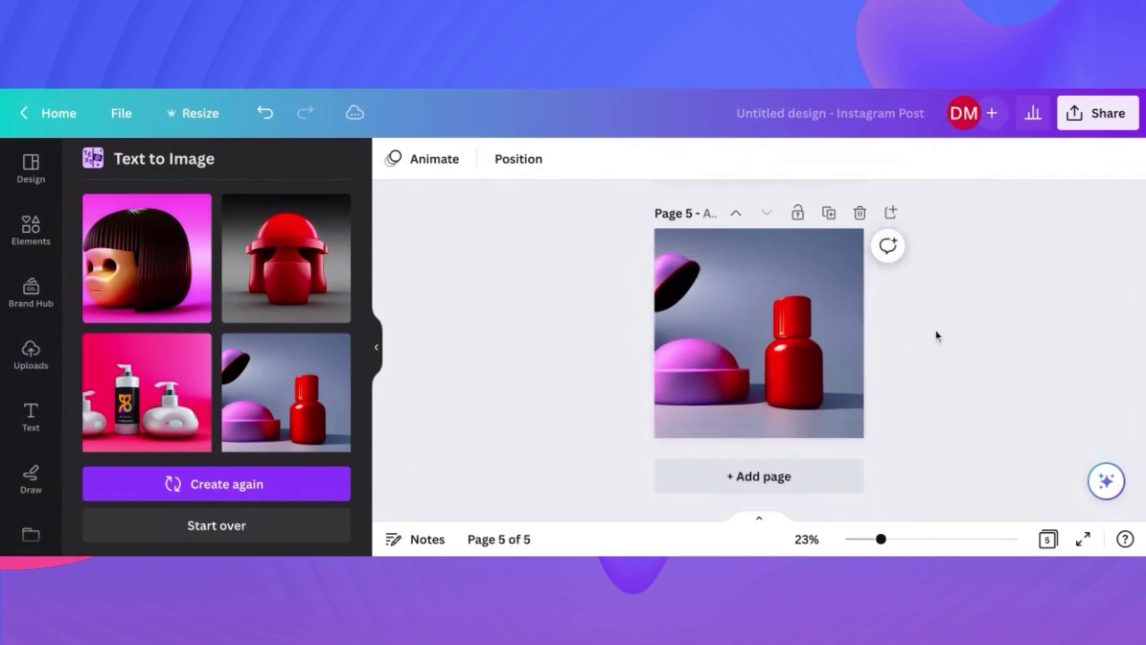
pyautogui.scroll(4, 762, 320)
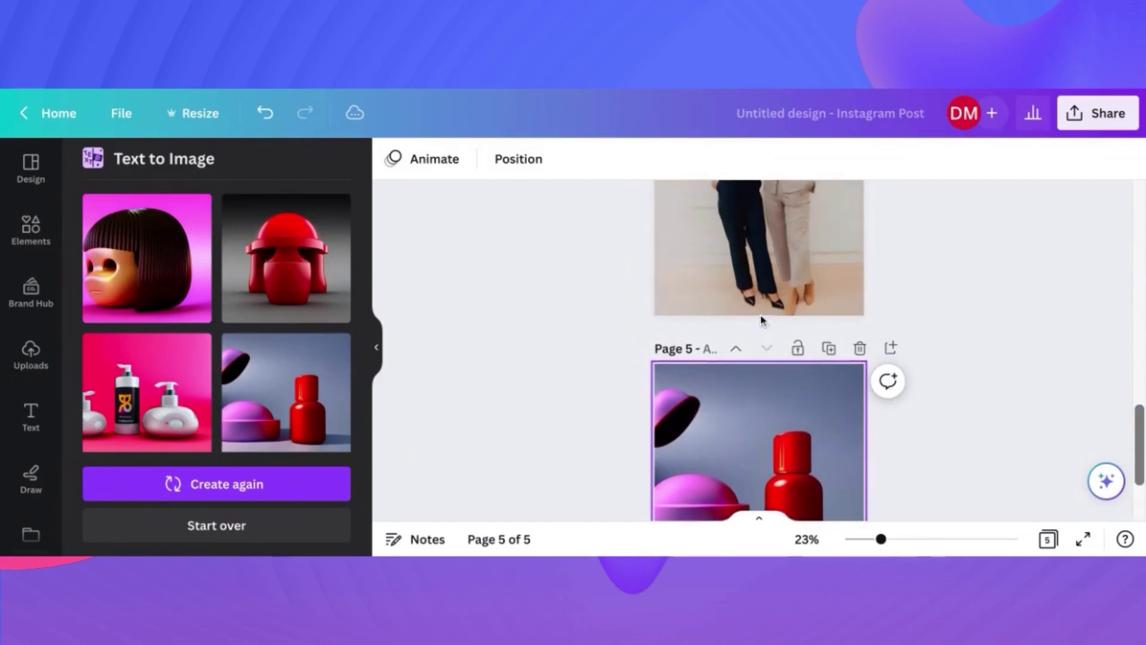
pyautogui.scroll(6, 763, 320)
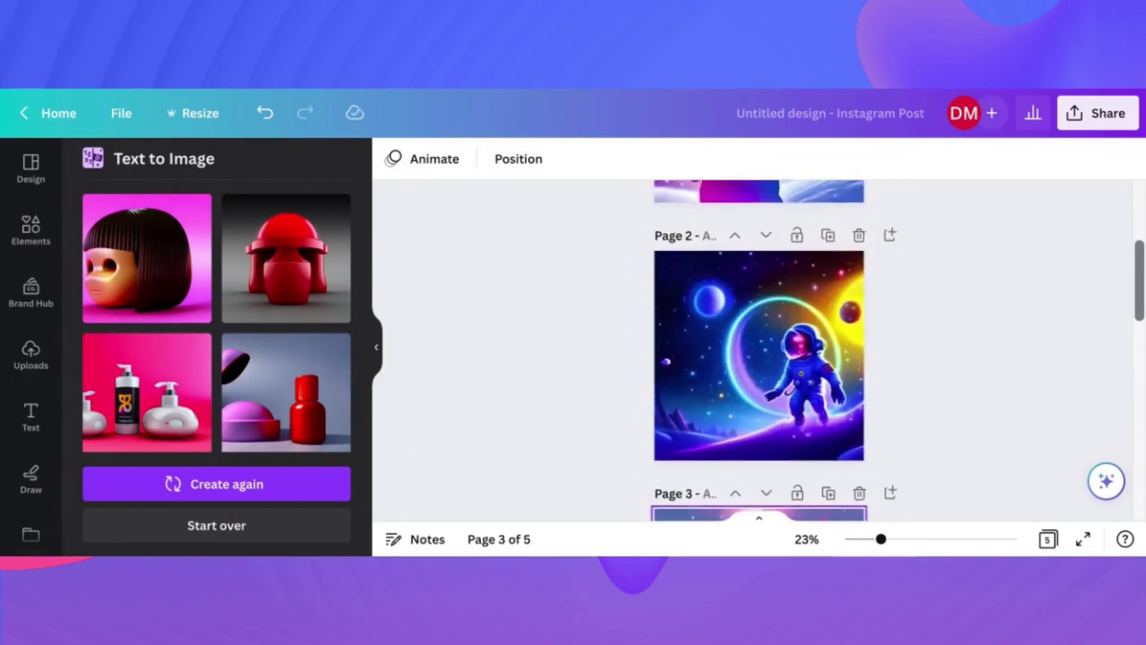
pyautogui.scroll(3, 763, 350)
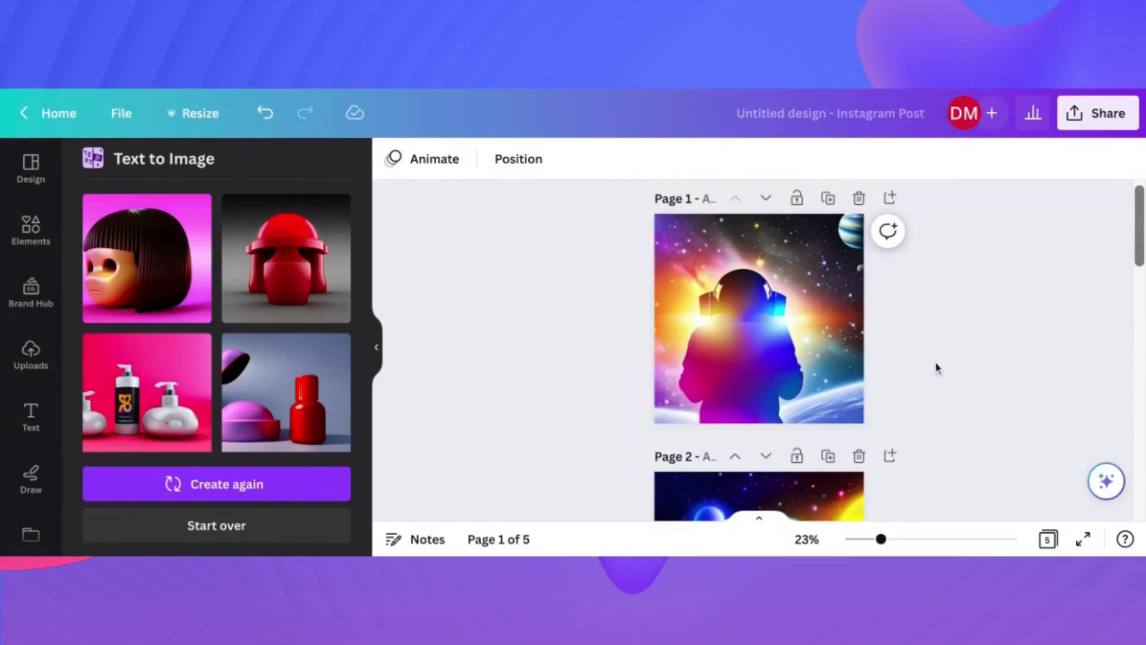
pyautogui.scroll(-8, 935, 379)
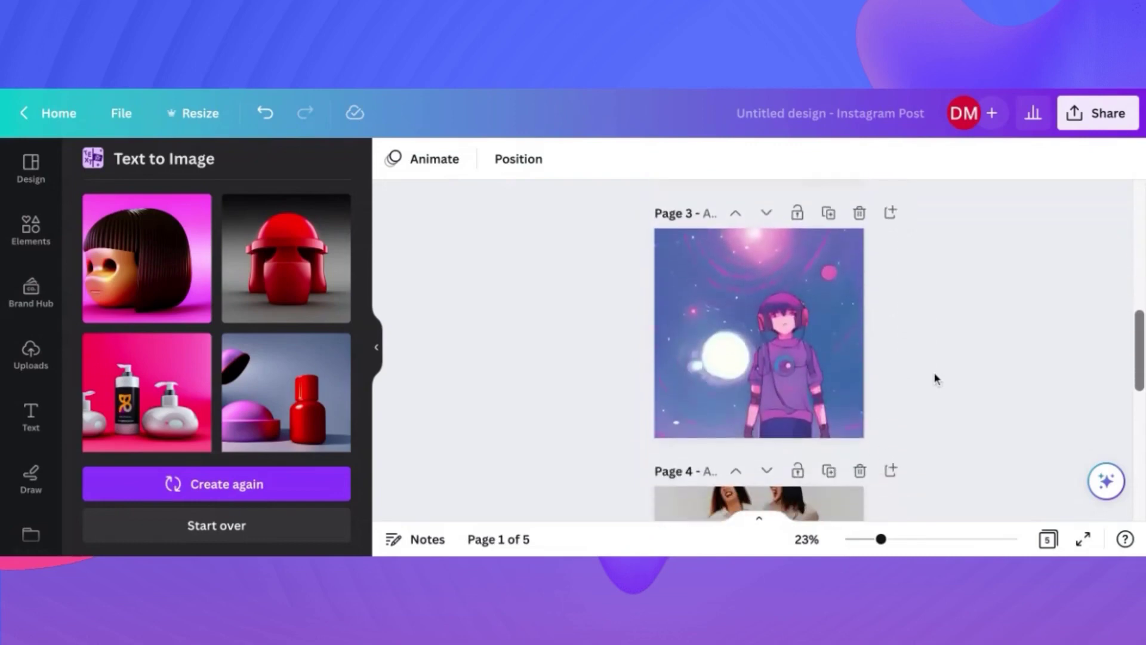
pyautogui.scroll(3, 758, 350)
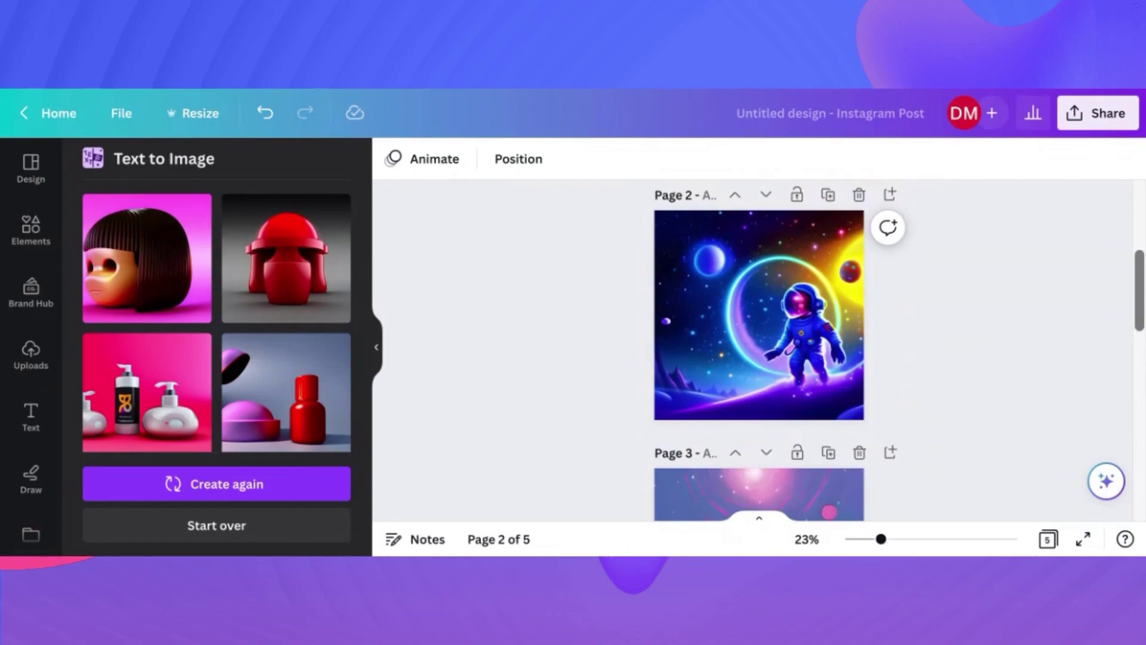
pyautogui.scroll(1, 758, 350)
pyautogui.scroll(-2, 758, 350)
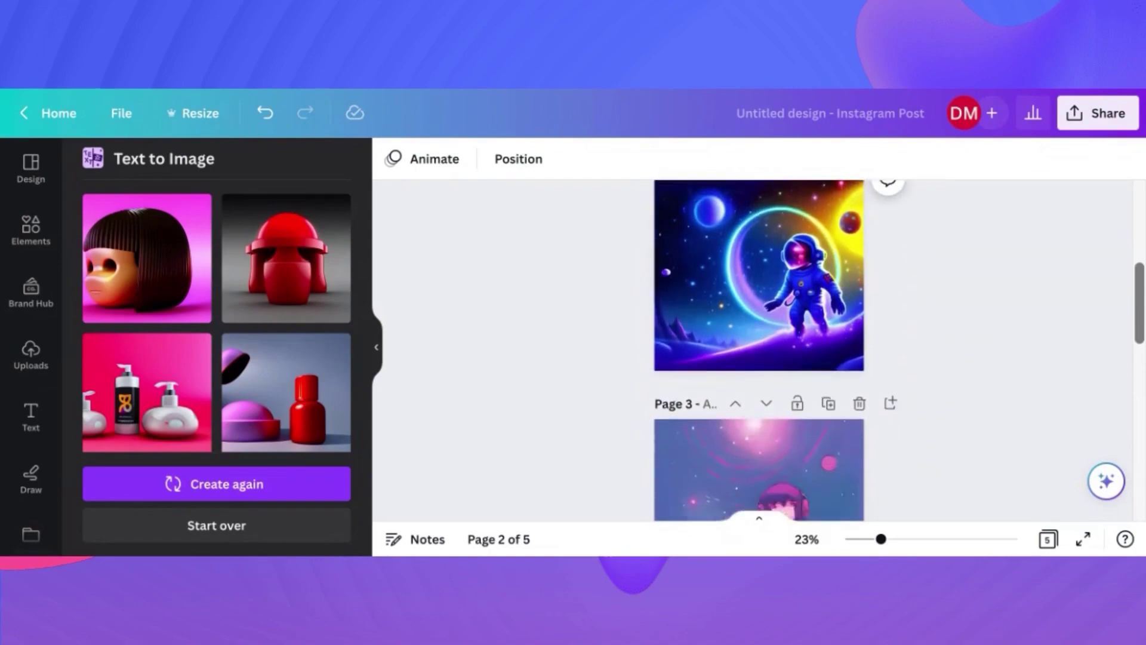